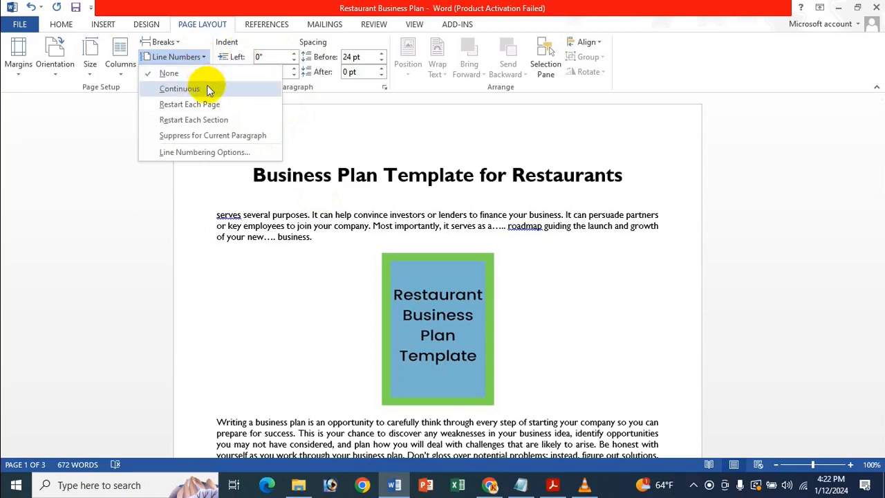
# Step: Apply continuous line numbering to the business plan document
pyautogui.click(206, 85)
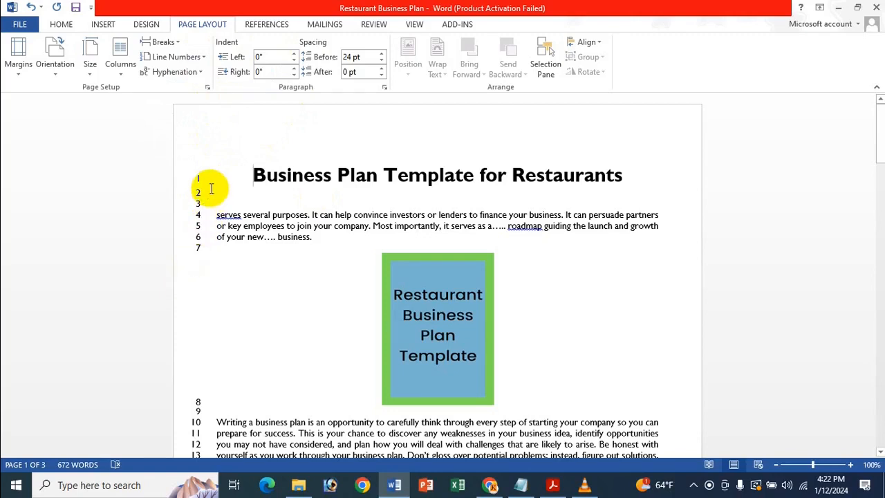
# Step: Examine how the continuous line numbers run from the first page through the end of the document
pyautogui.scroll(-1, 211, 188)
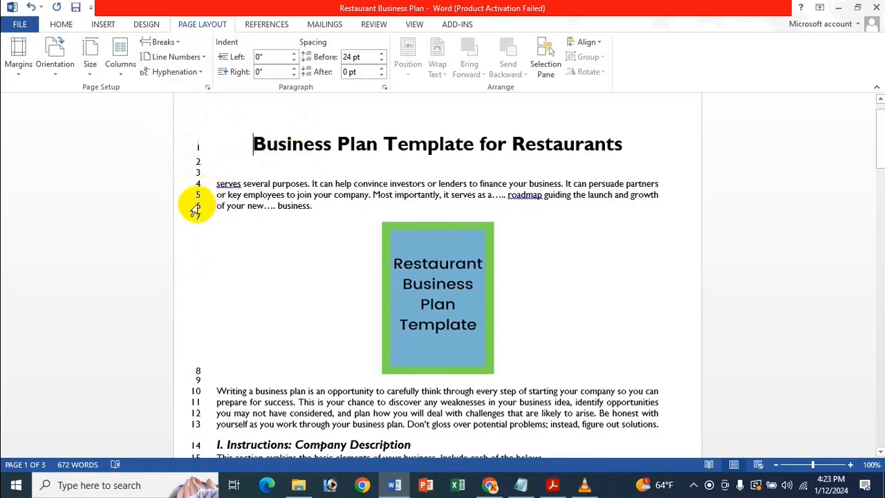
pyautogui.scroll(-1, 200, 222)
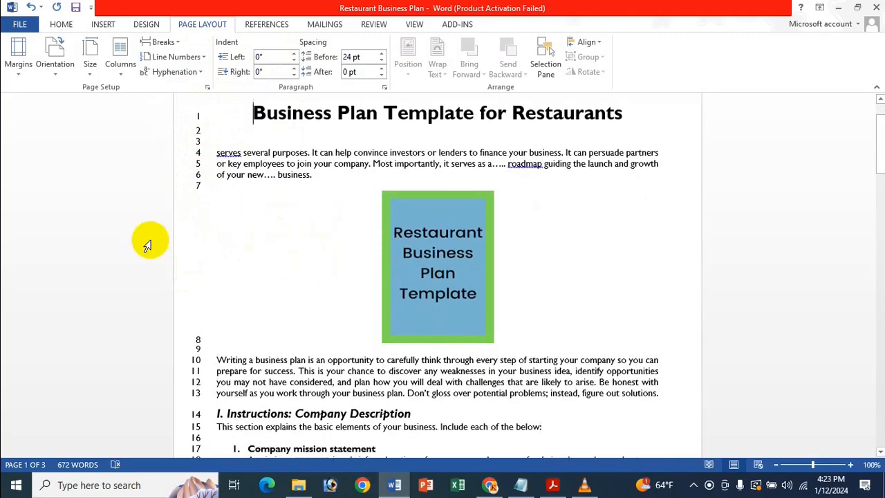
pyautogui.scroll(-1, 216, 270)
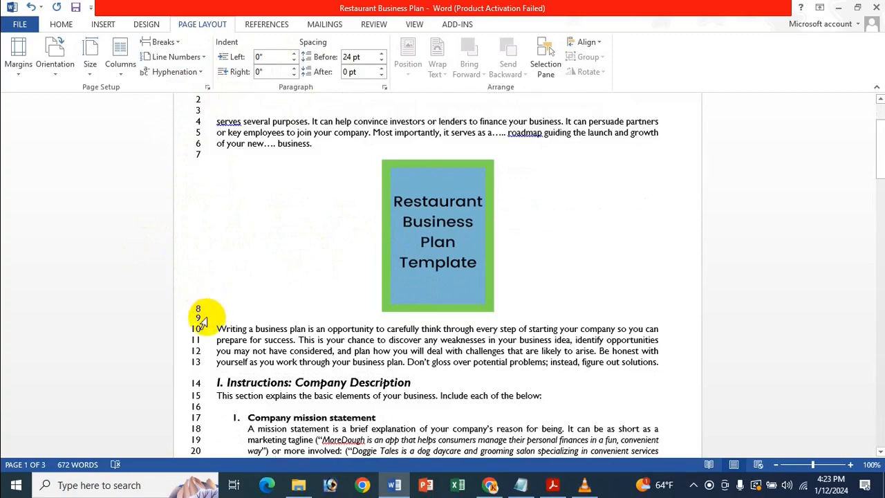
pyautogui.scroll(3, 222, 305)
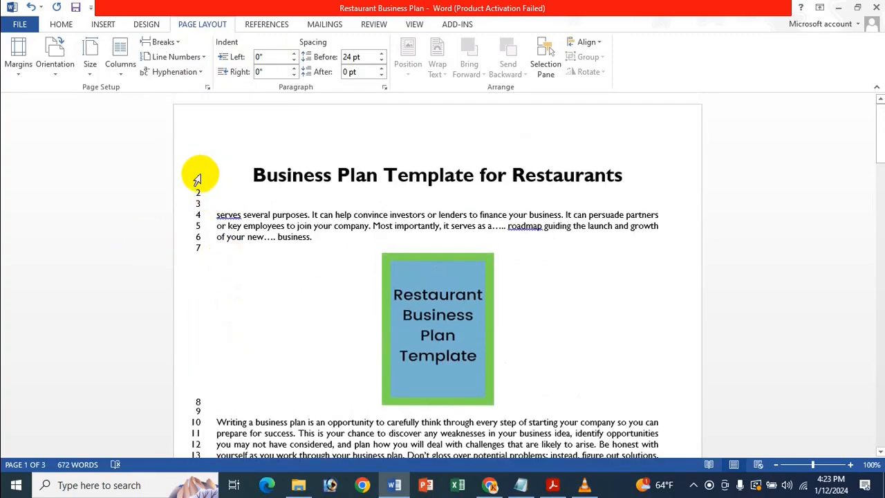
pyautogui.scroll(-12, 200, 191)
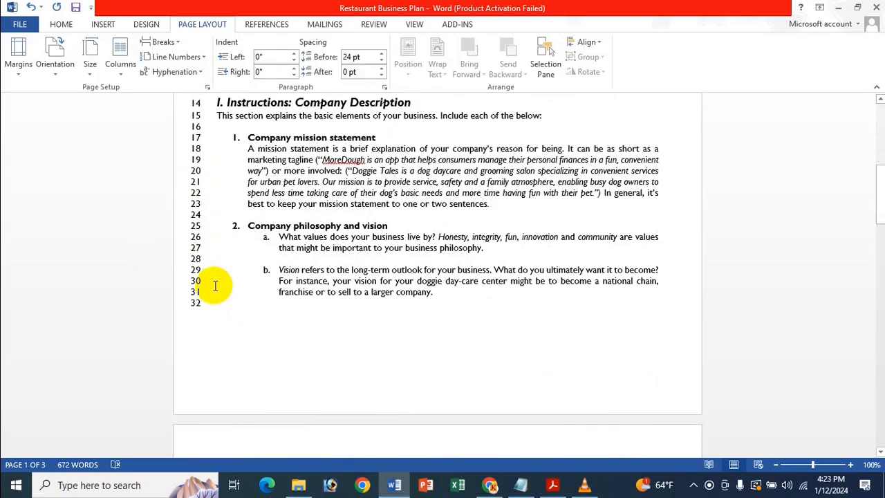
pyautogui.scroll(-10, 214, 308)
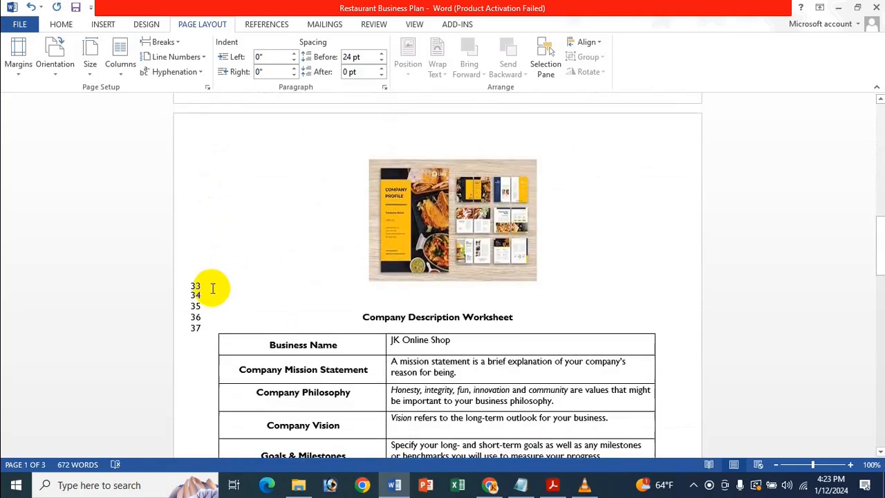
pyautogui.scroll(-20, 213, 284)
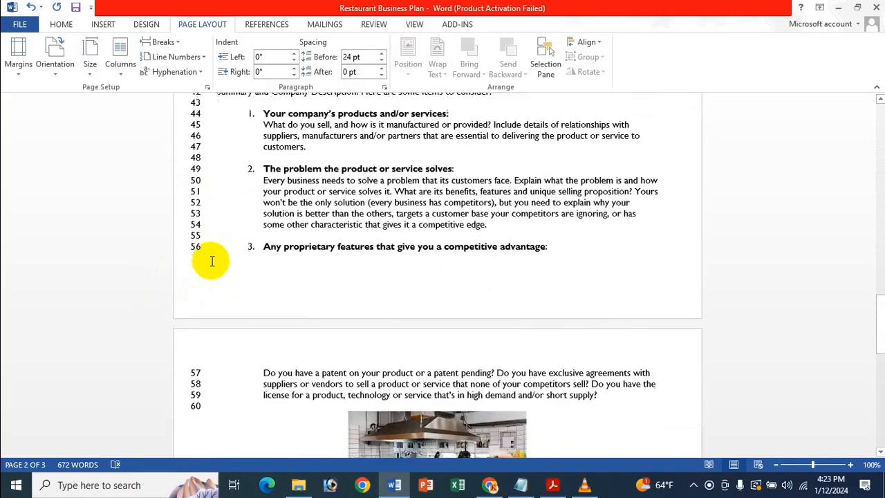
pyautogui.scroll(-5, 212, 259)
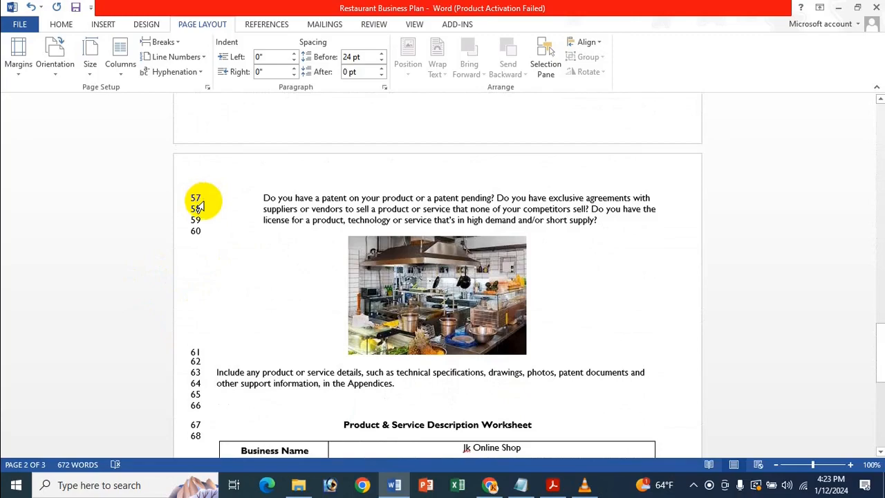
pyautogui.scroll(-7, 199, 207)
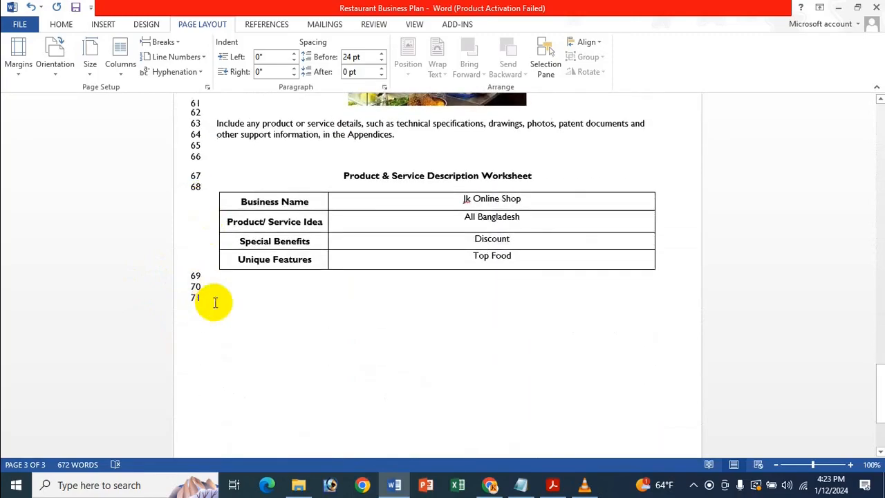
pyautogui.scroll(20, 388, 365)
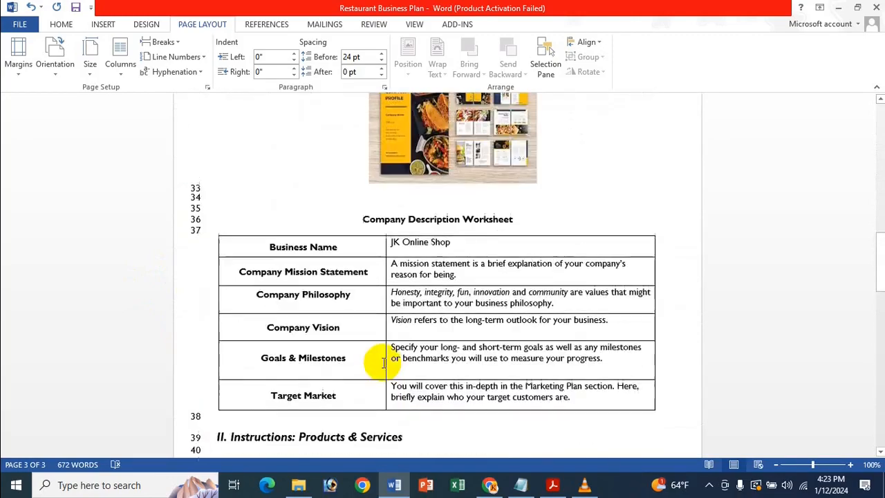
pyautogui.scroll(15, 384, 363)
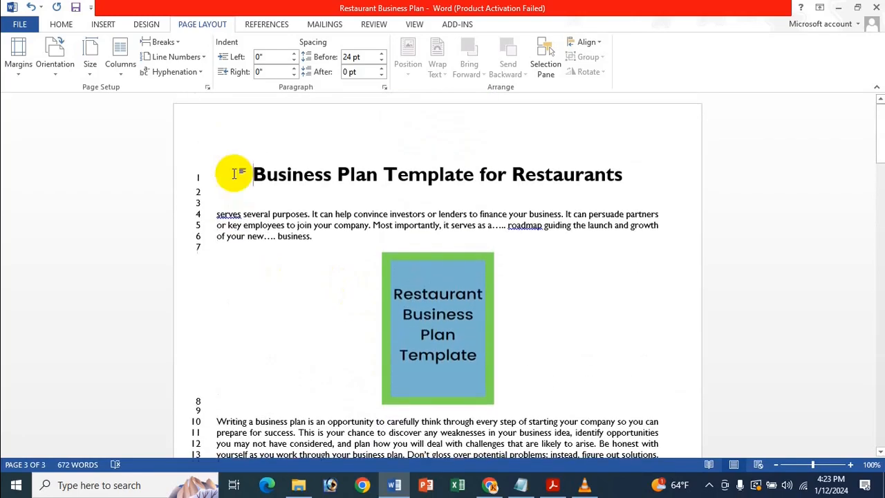
pyautogui.click(233, 173)
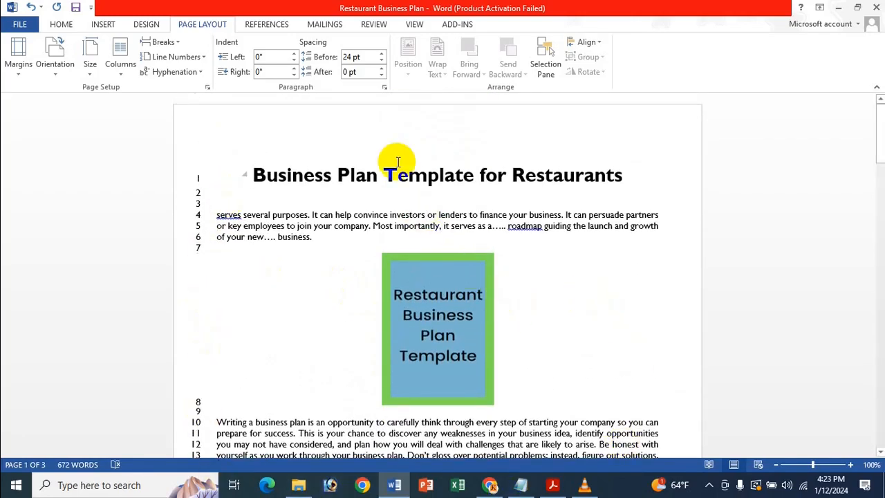
pyautogui.click(175, 56)
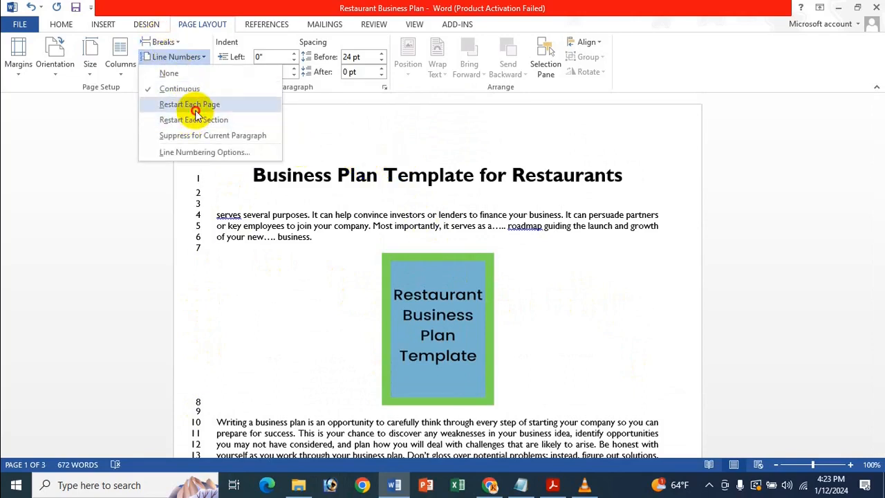
pyautogui.click(195, 109)
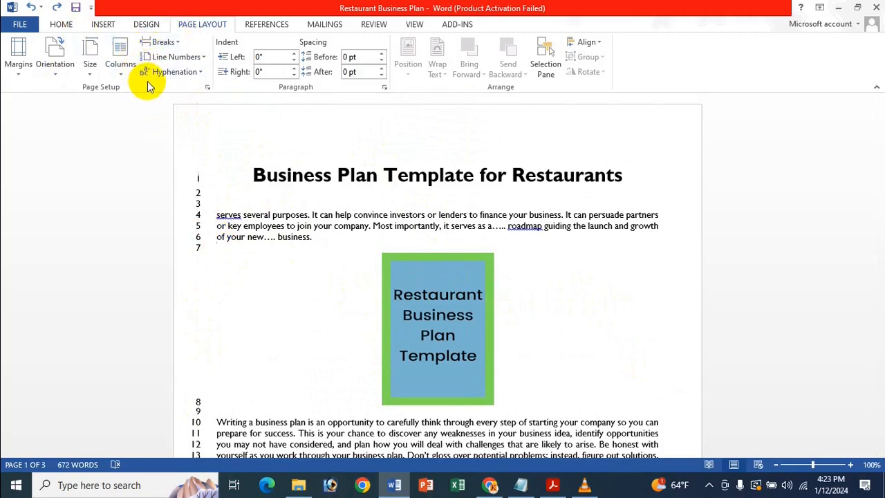
pyautogui.click(175, 57)
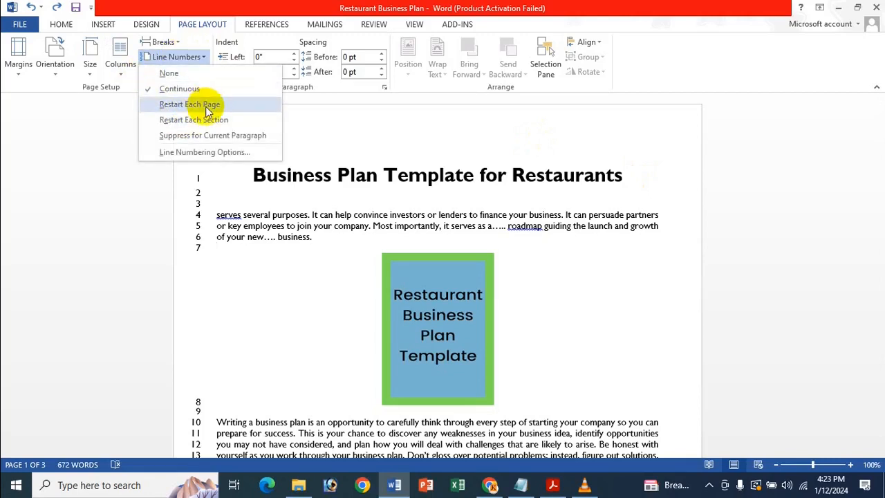
pyautogui.click(323, 6)
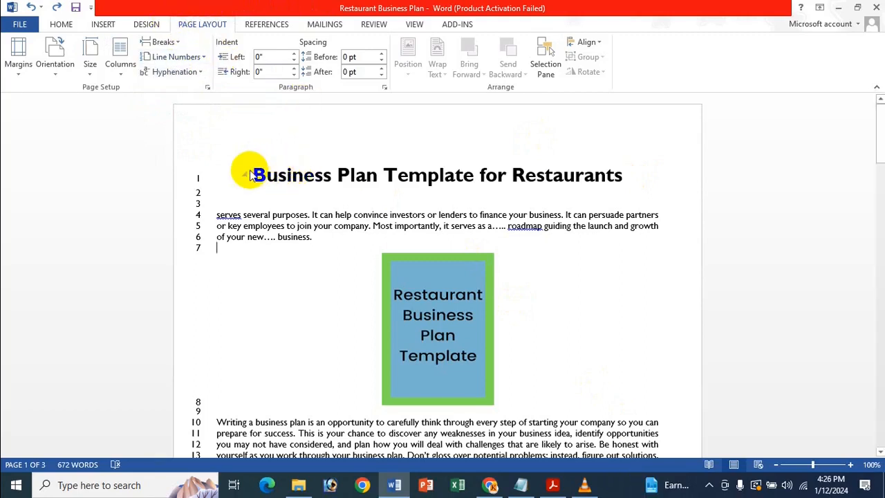
# Step: With the cursor at the start of the title, set the line numbering to Restart Each Page
pyautogui.click(254, 173)
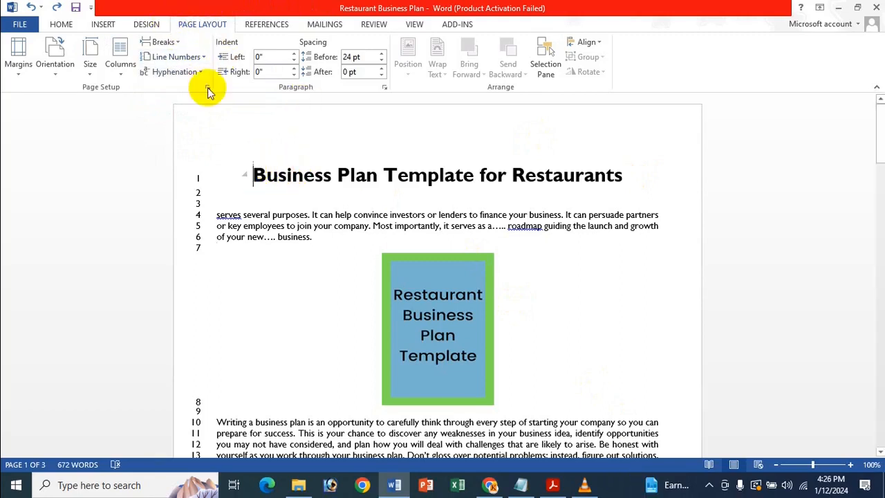
pyautogui.click(184, 59)
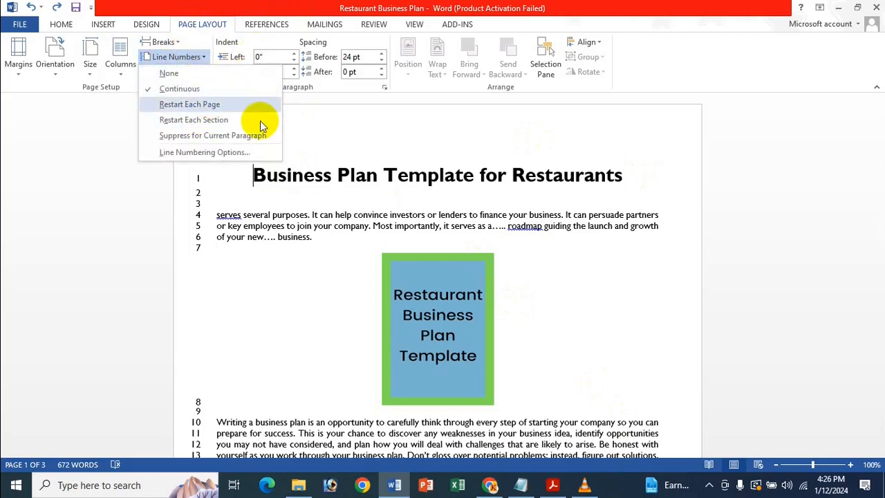
pyautogui.click(245, 110)
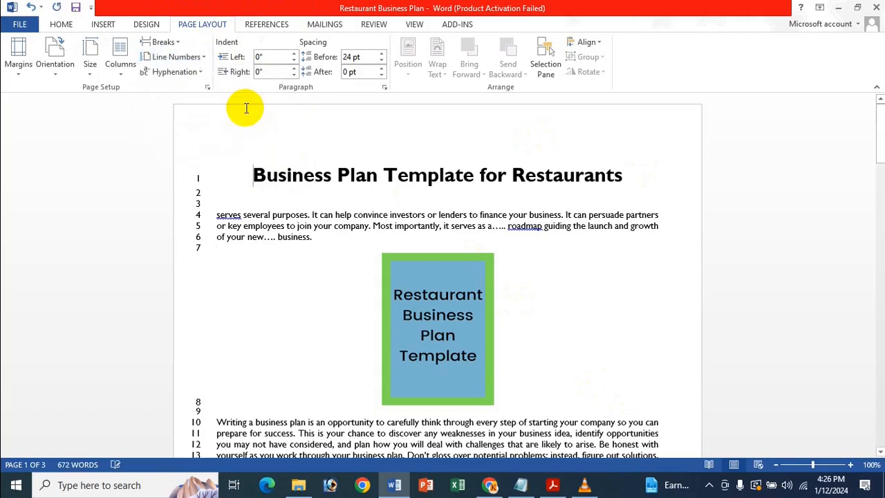
# Step: Check the line numbers at the start of every page down to the end of the document
pyautogui.scroll(-10, 211, 178)
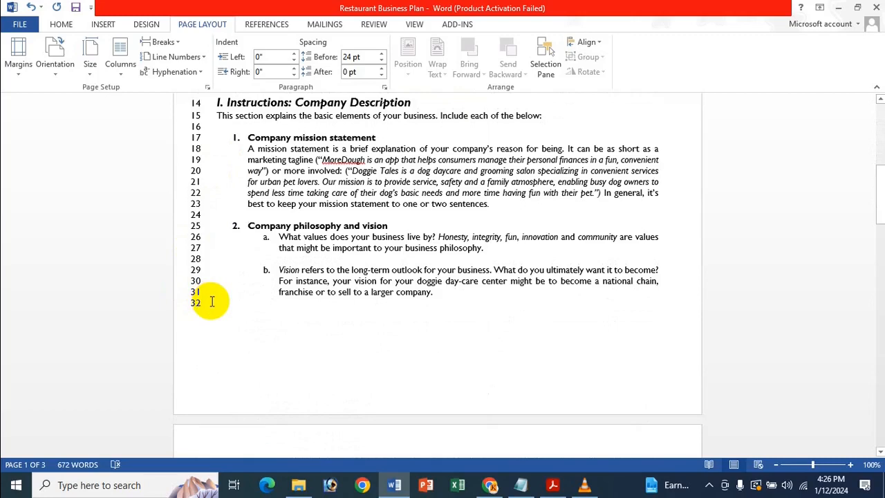
pyautogui.scroll(-5, 212, 301)
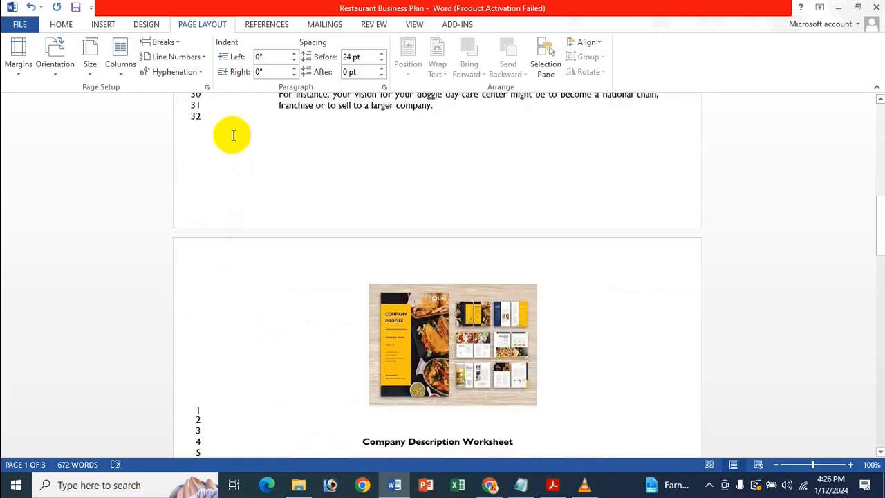
pyautogui.scroll(-3, 191, 242)
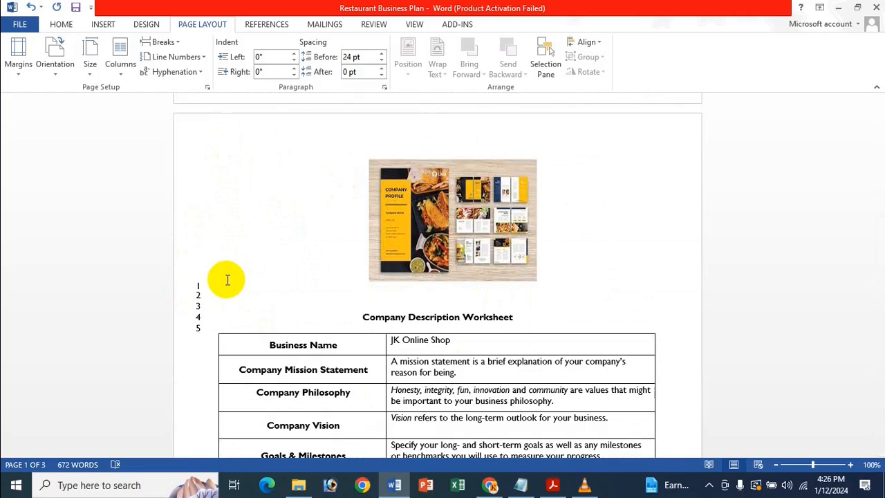
pyautogui.scroll(-15, 310, 187)
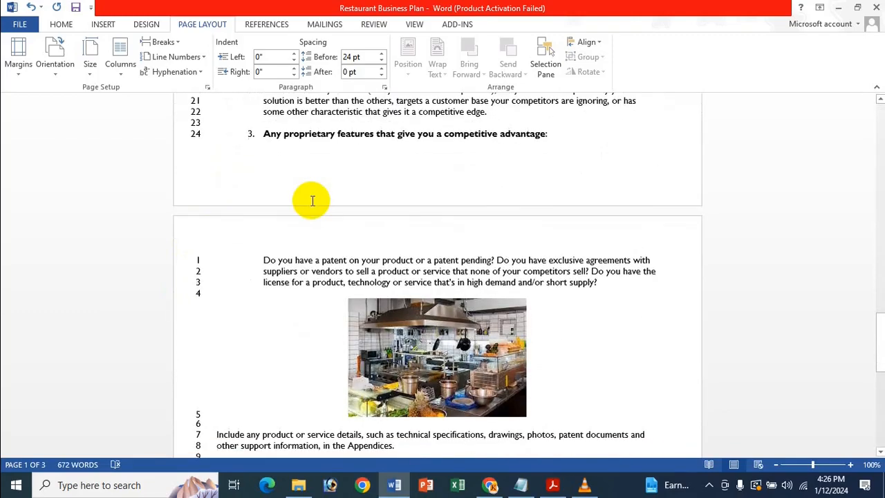
pyautogui.scroll(-14, 292, 174)
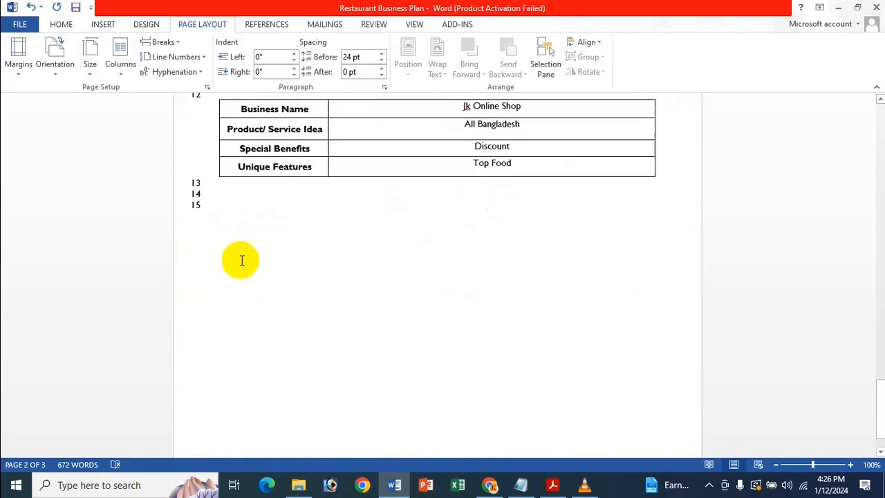
pyautogui.scroll(15, 256, 185)
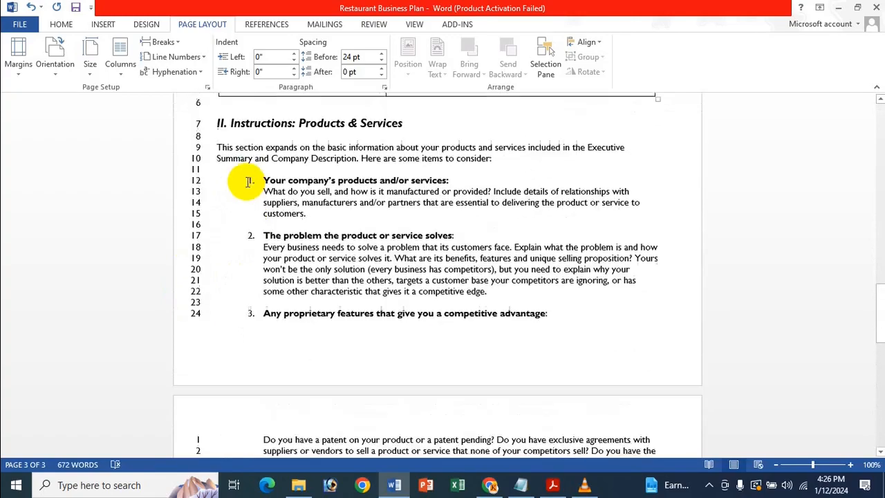
pyautogui.scroll(20, 251, 184)
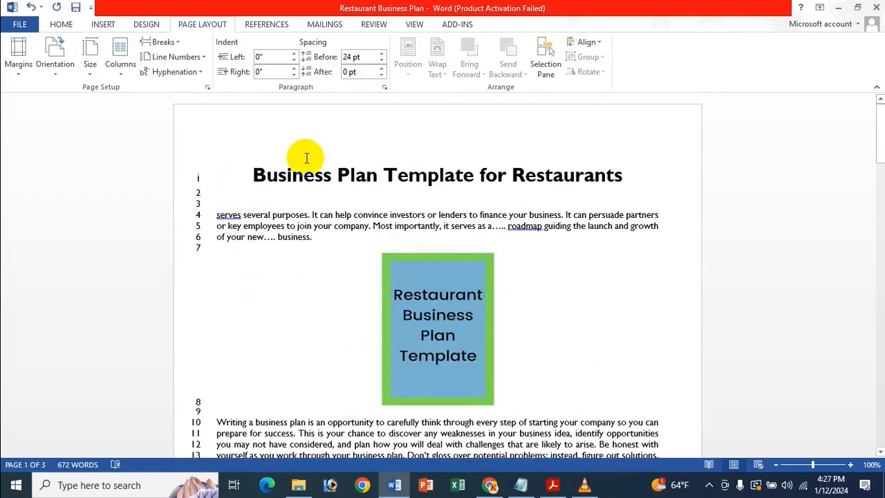
pyautogui.click(162, 42)
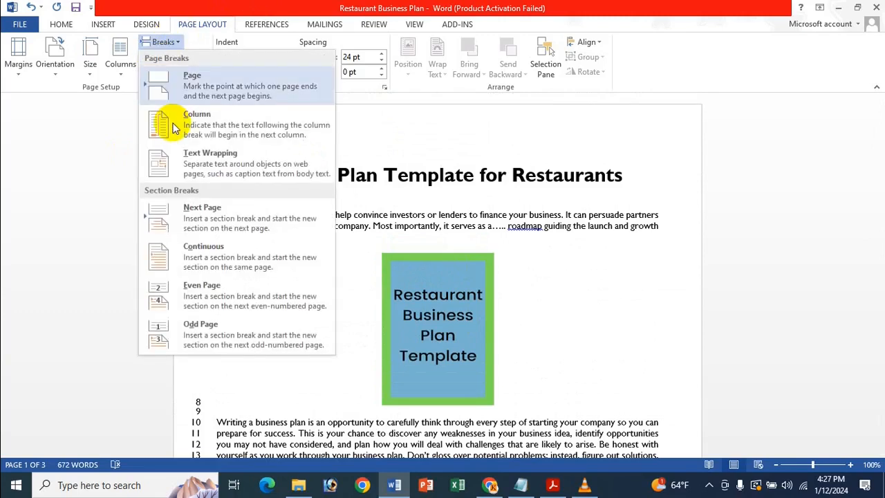
pyautogui.click(177, 57)
pyautogui.click(176, 57)
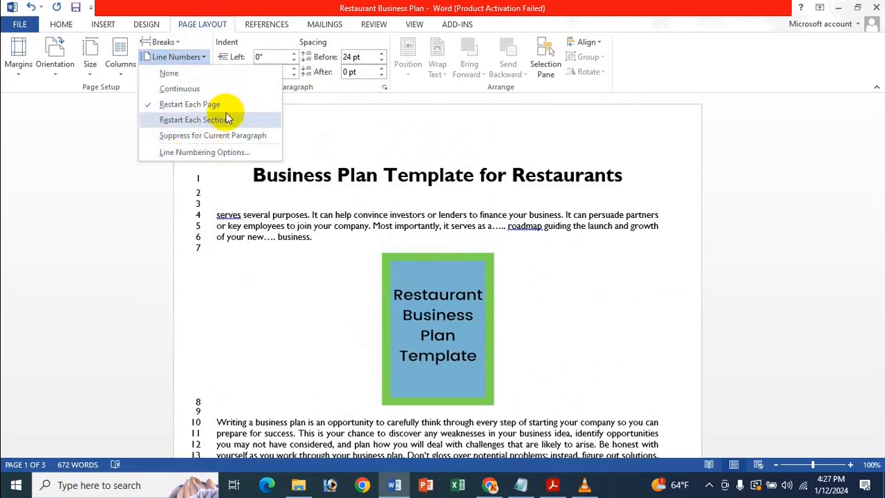
pyautogui.click(320, 10)
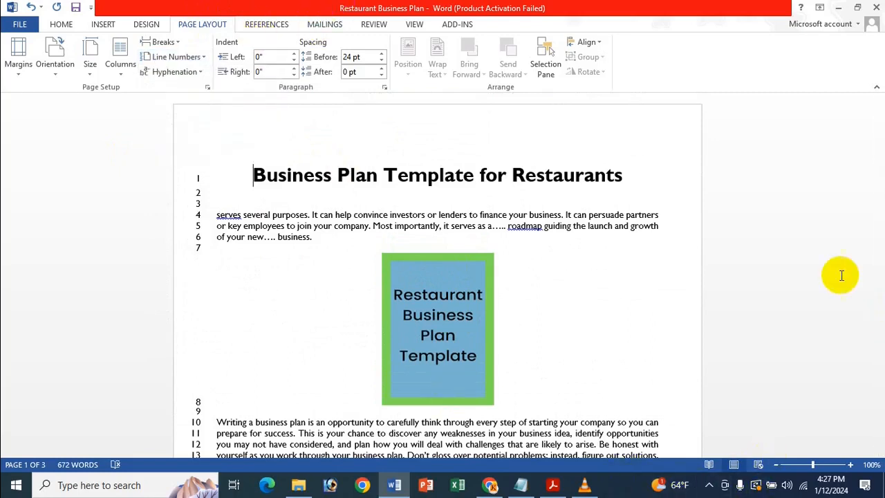
pyautogui.click(176, 57)
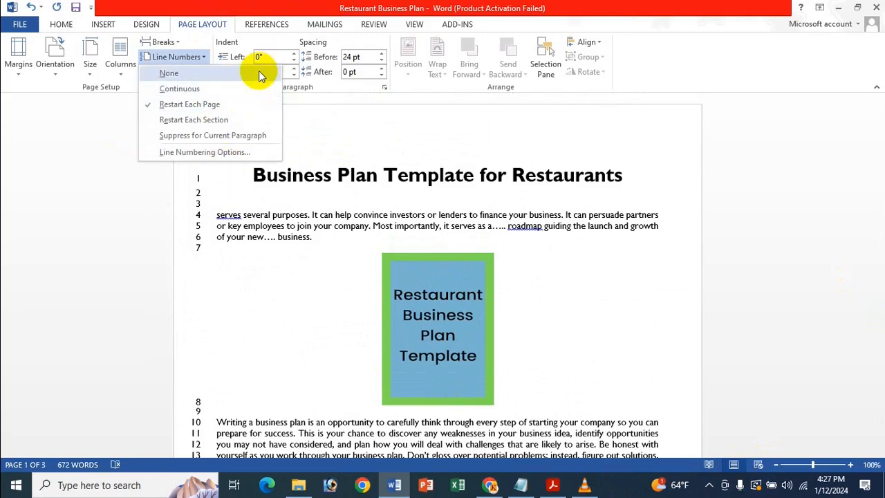
pyautogui.click(258, 7)
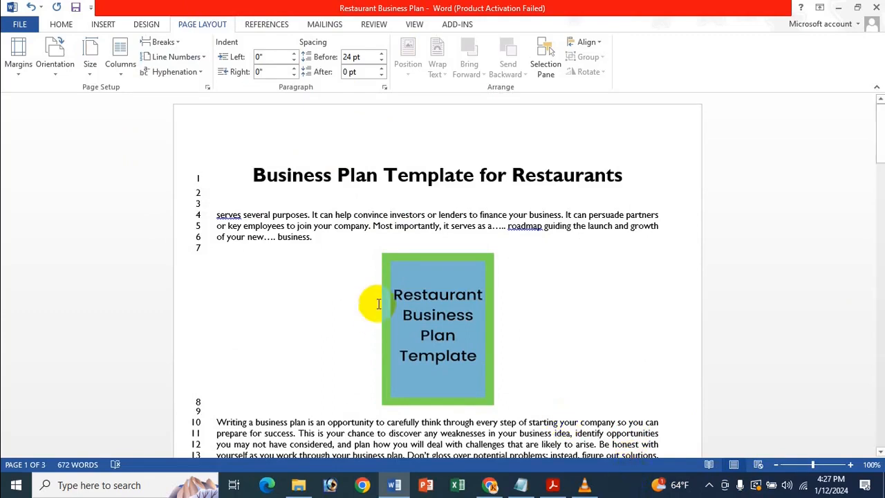
# Step: Try to insert a Continuous section break on the empty line above the Restaurant Business Plan Template picture
pyautogui.click(256, 243)
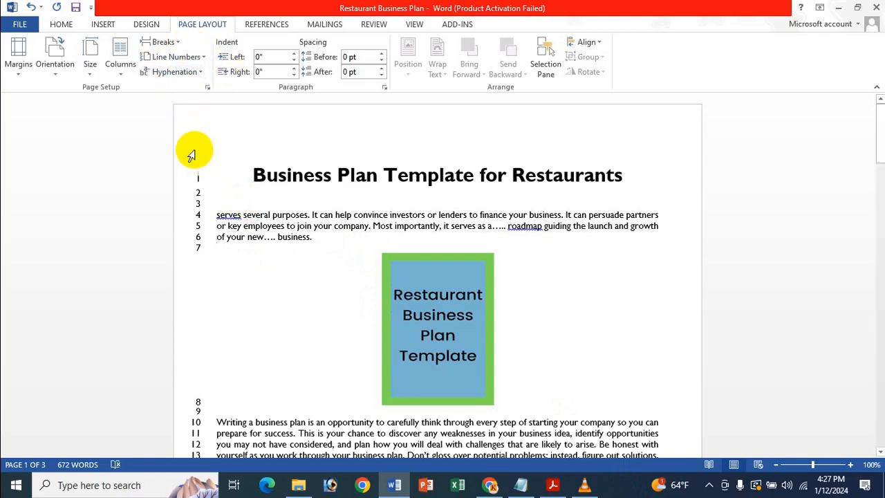
pyautogui.click(164, 42)
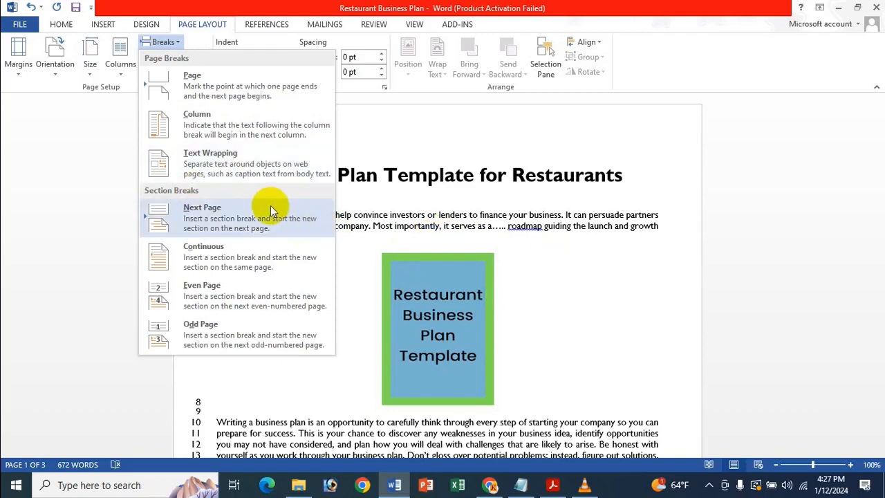
pyautogui.click(287, 254)
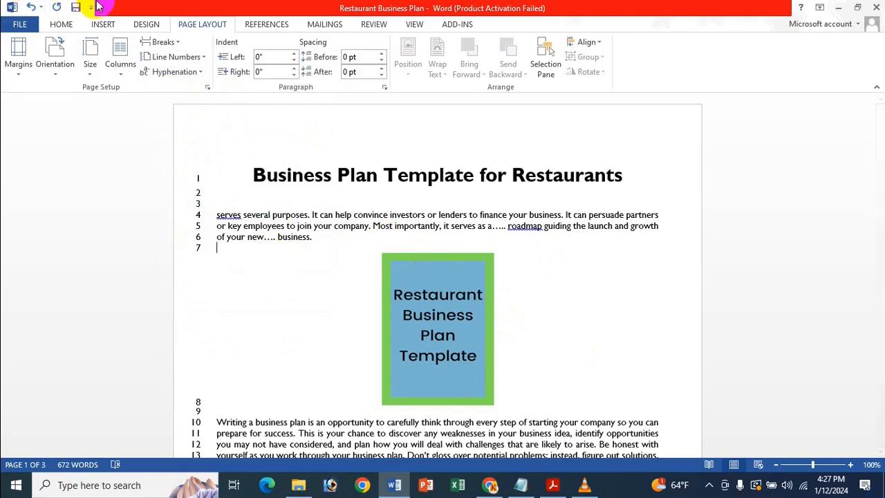
# Step: With the cursor on the empty line above the Restaurant Business Plan Template picture, set the line numbering to Restart Each Section
pyautogui.click(164, 57)
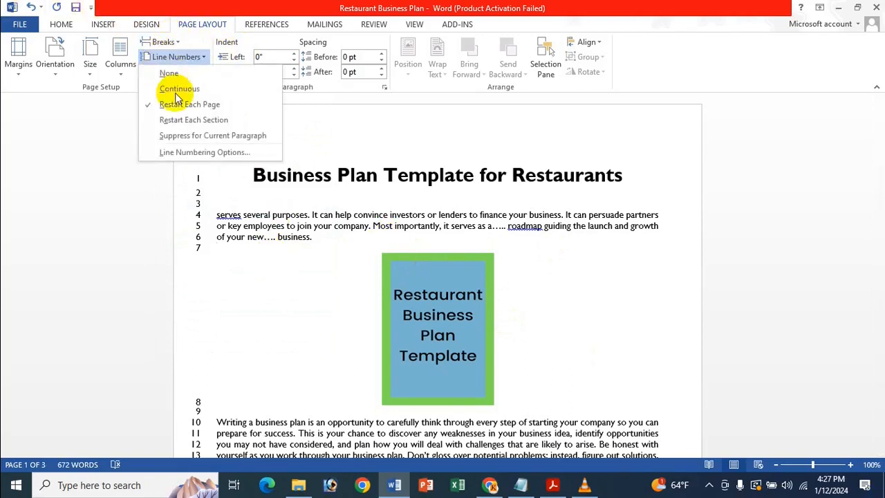
pyautogui.click(177, 91)
pyautogui.click(245, 164)
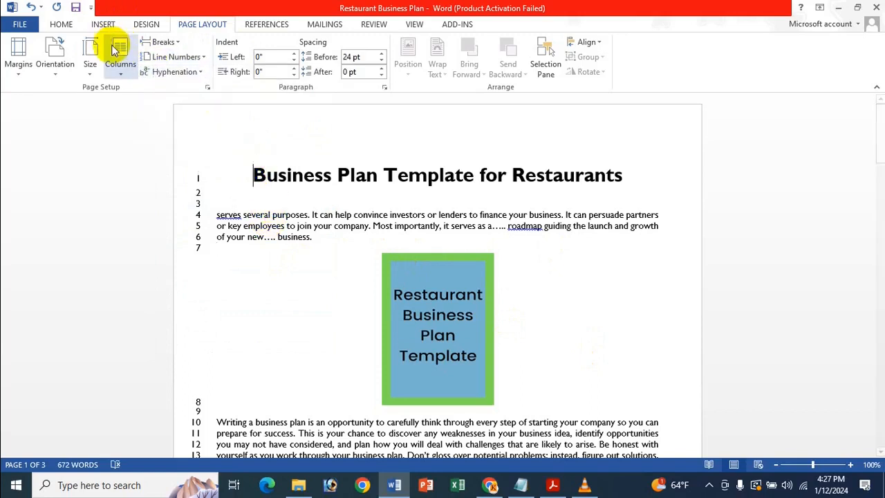
pyautogui.click(219, 251)
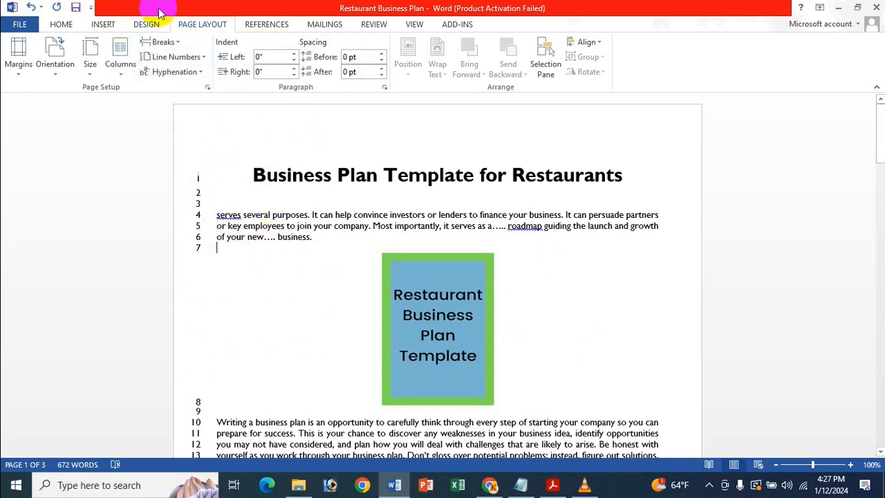
pyautogui.click(170, 60)
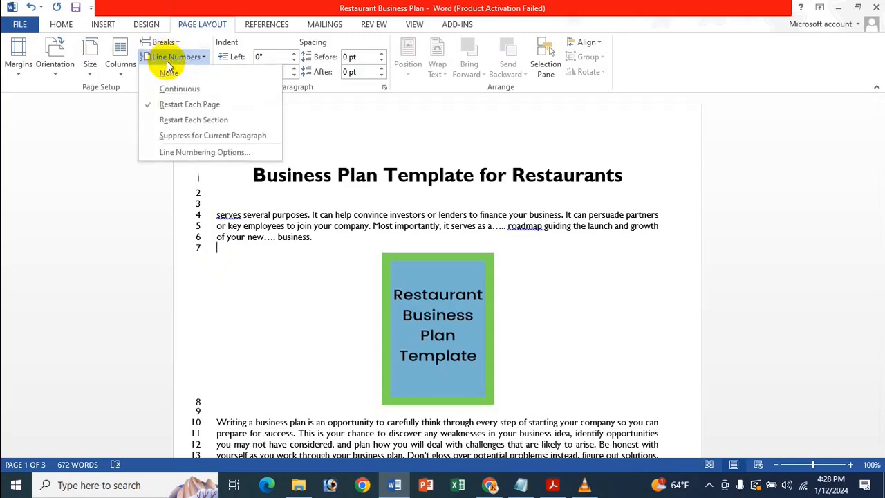
pyautogui.click(178, 122)
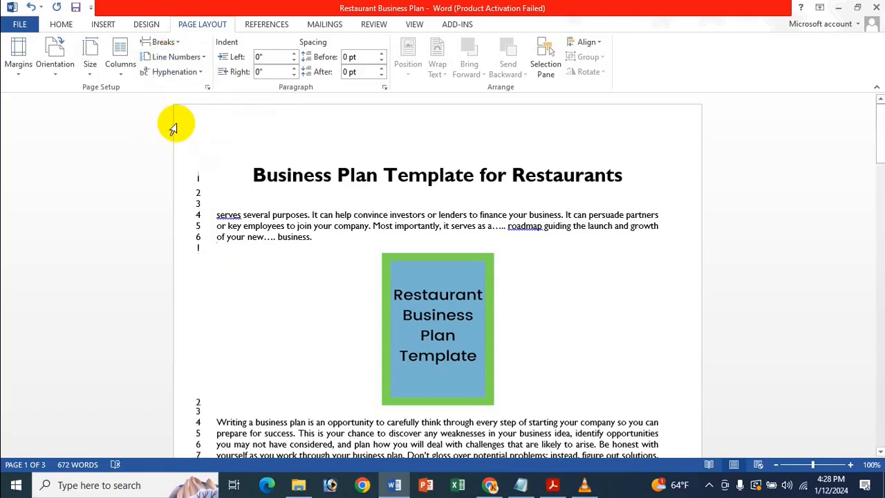
# Step: Examine how the line numbers run from the title to the empty line above the picture and down to the second page
pyautogui.click(240, 194)
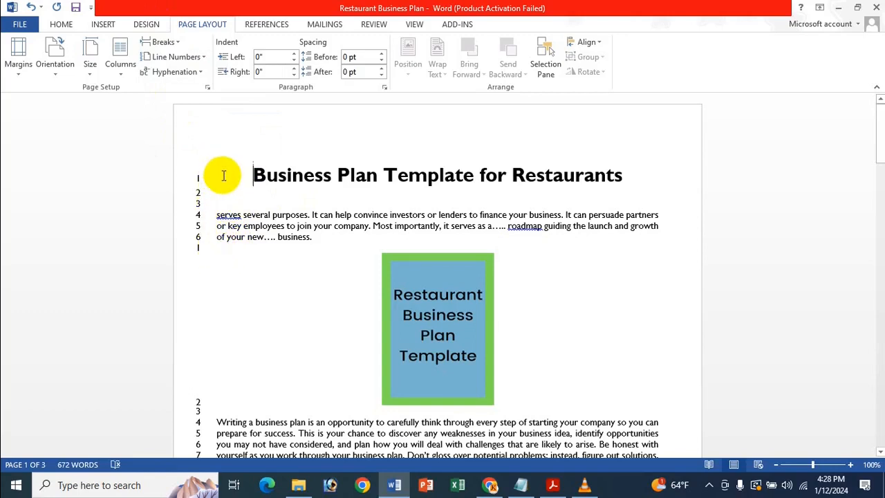
pyautogui.click(217, 236)
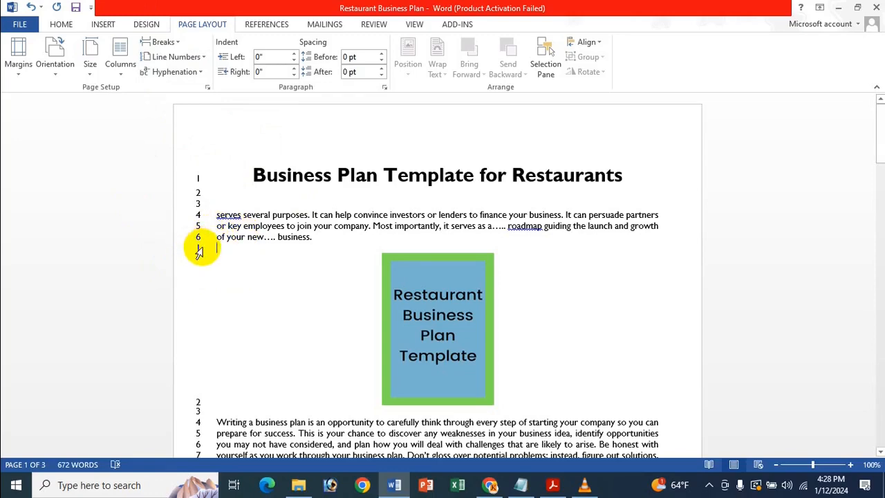
pyautogui.scroll(-15, 199, 253)
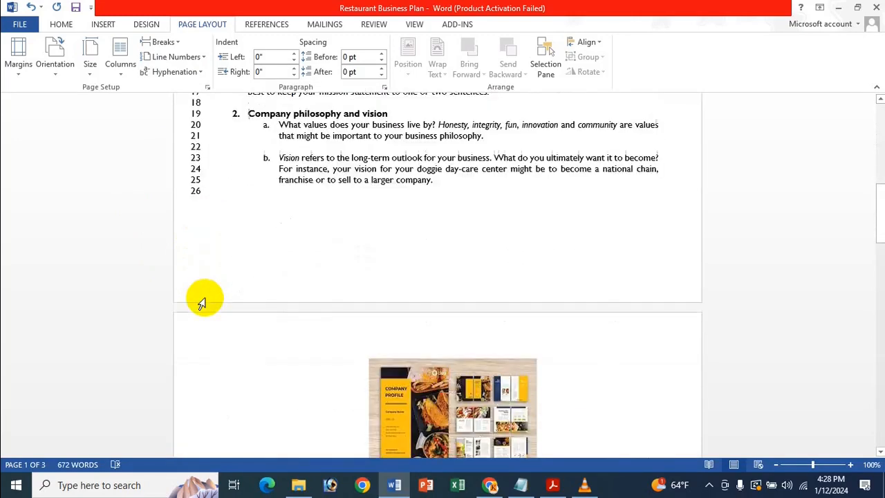
pyautogui.scroll(-3, 201, 302)
pyautogui.scroll(12, 202, 303)
pyautogui.scroll(-3, 201, 303)
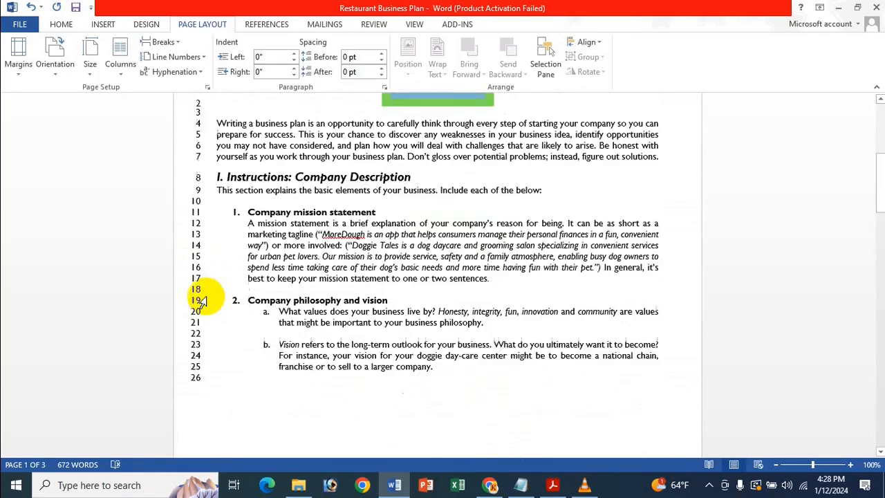
pyautogui.scroll(9, 199, 294)
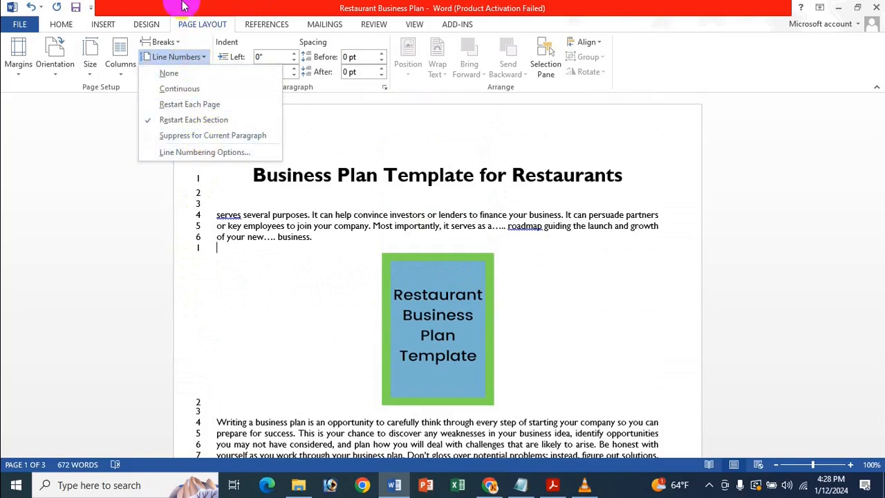
pyautogui.click(214, 7)
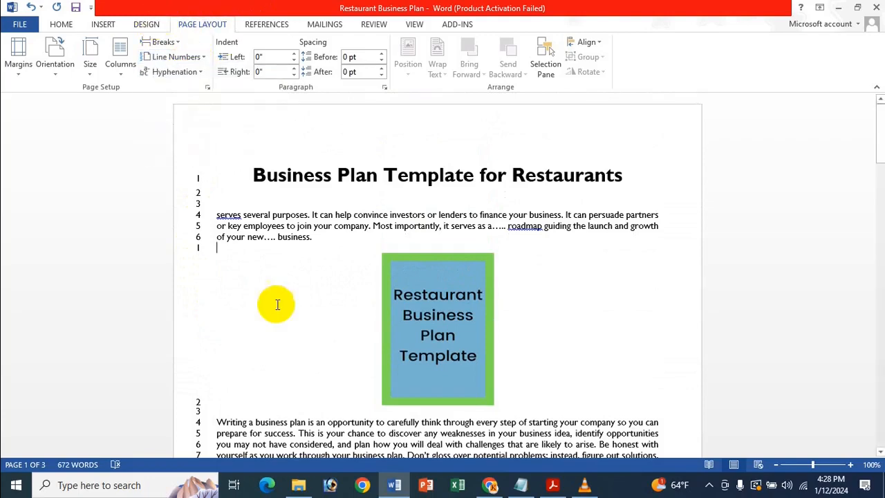
# Step: Insert a Continuous section break directly before the Company philosophy and vision heading
pyautogui.scroll(-5, 277, 304)
pyautogui.scroll(-7, 277, 308)
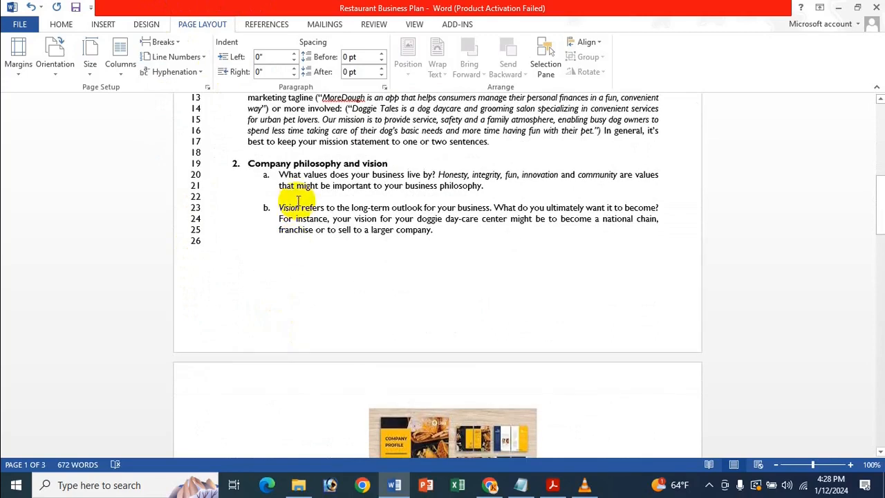
pyautogui.click(249, 164)
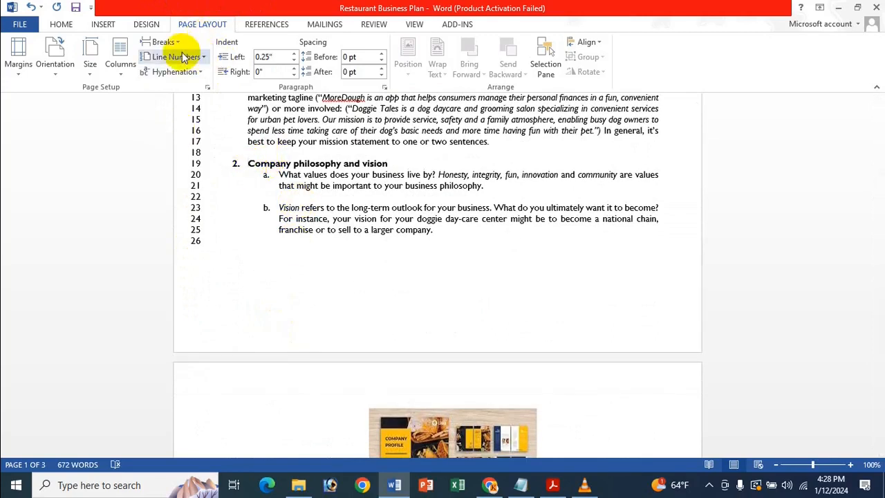
pyautogui.click(163, 41)
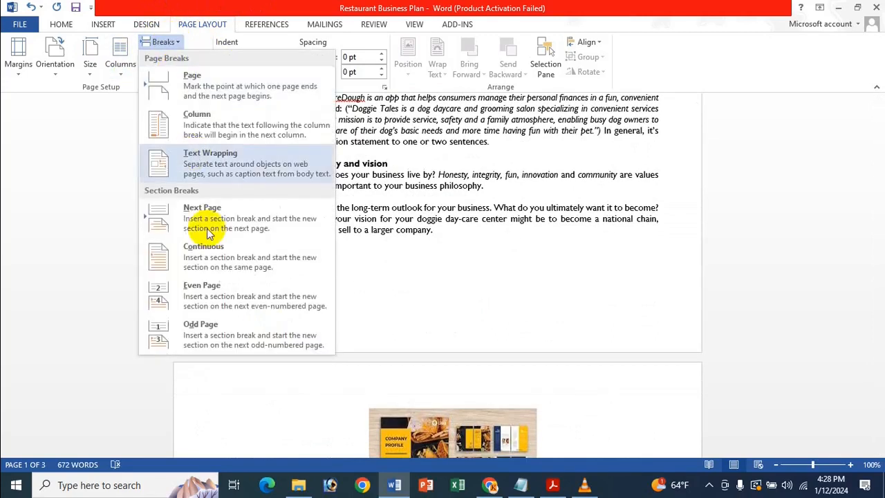
pyautogui.click(213, 257)
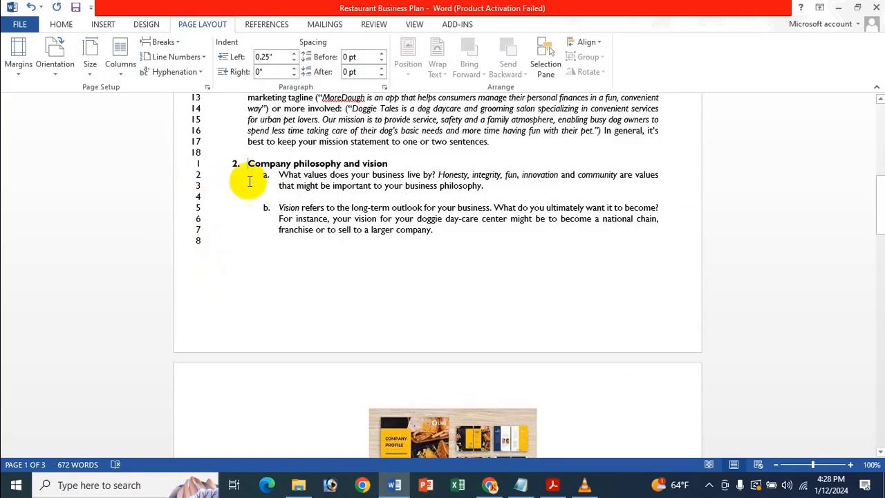
# Step: Check where the line numbers restart in each section of the first page and review the line numbering choices
pyautogui.scroll(8, 251, 190)
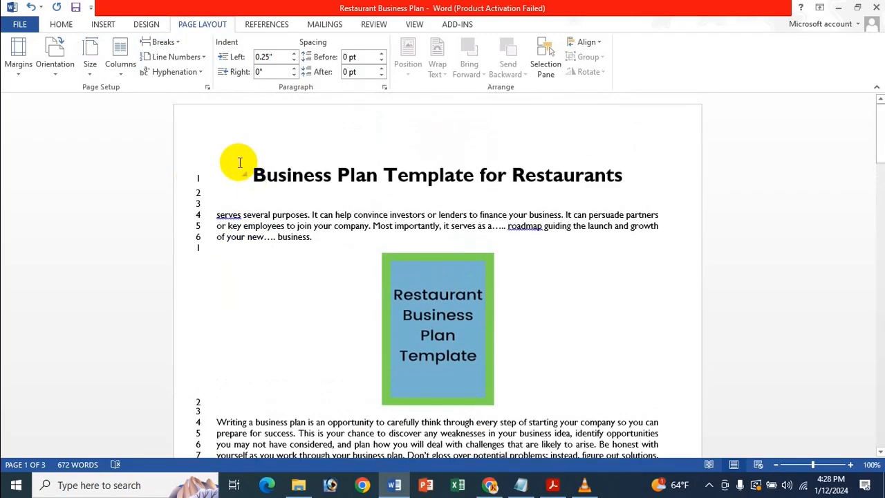
pyautogui.scroll(-3, 197, 254)
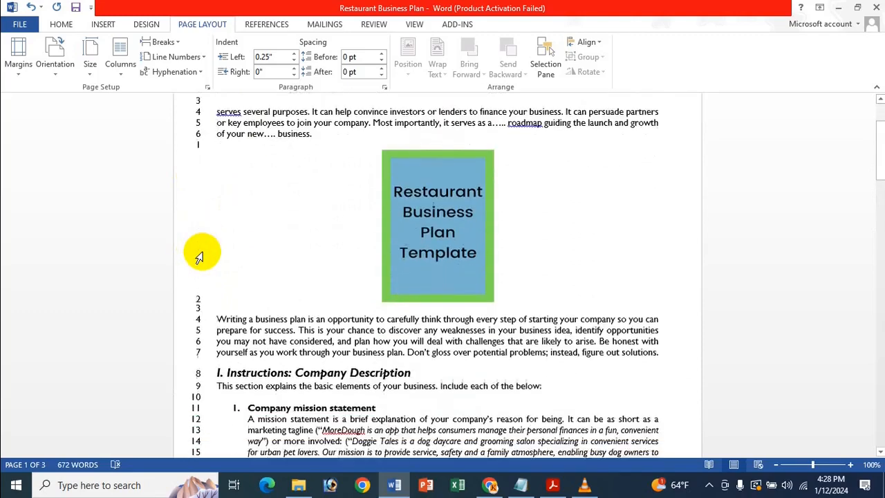
pyautogui.scroll(-1, 199, 258)
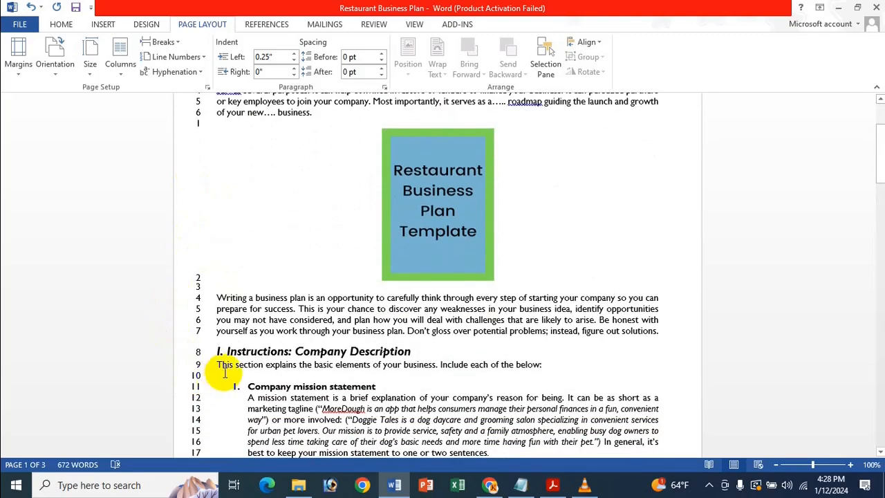
pyautogui.scroll(-3, 209, 379)
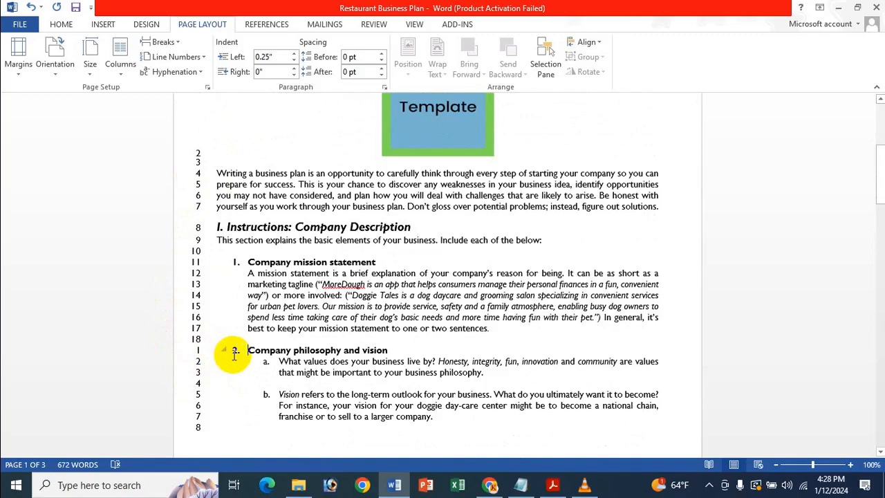
pyautogui.click(243, 352)
pyautogui.scroll(-9, 195, 353)
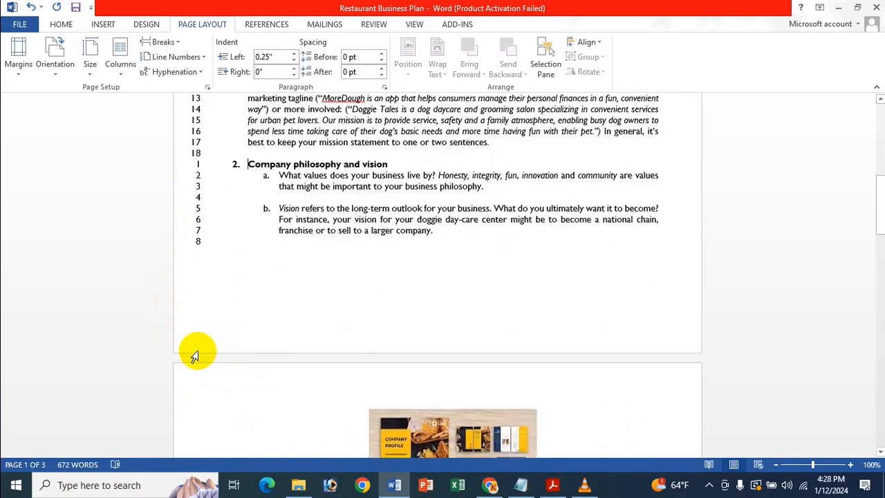
pyautogui.scroll(11, 197, 354)
pyautogui.scroll(4, 202, 352)
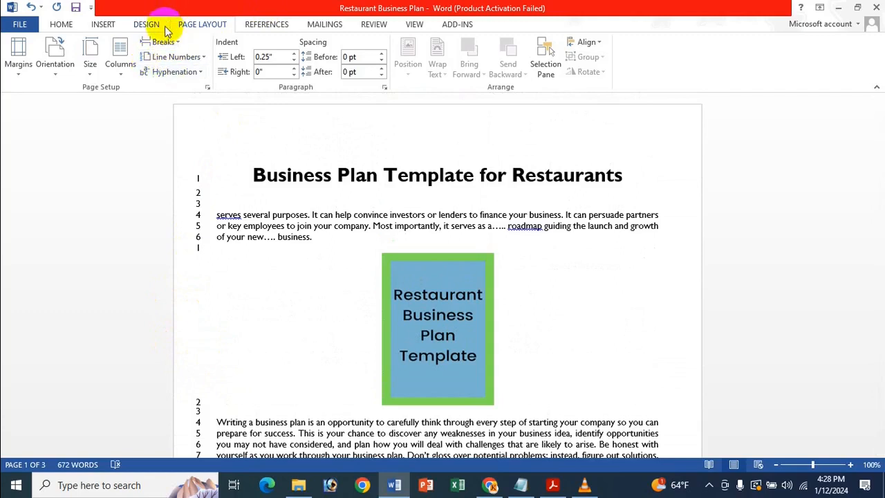
pyautogui.click(196, 57)
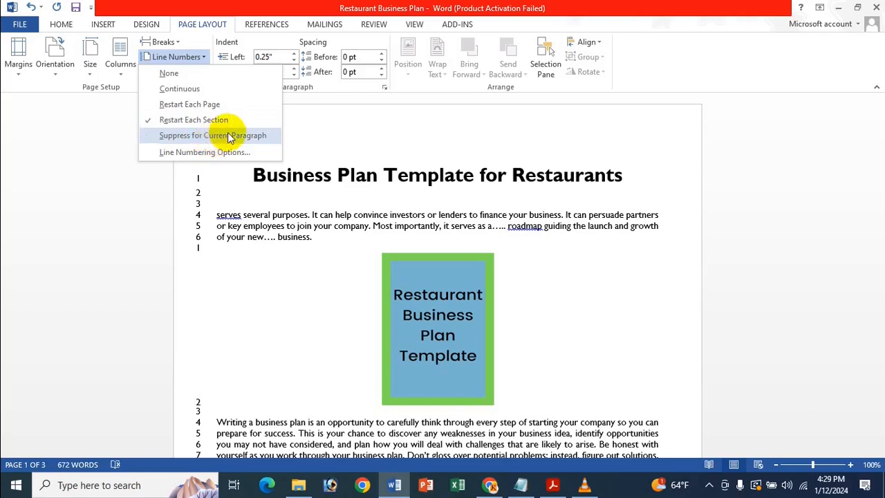
pyautogui.click(231, 213)
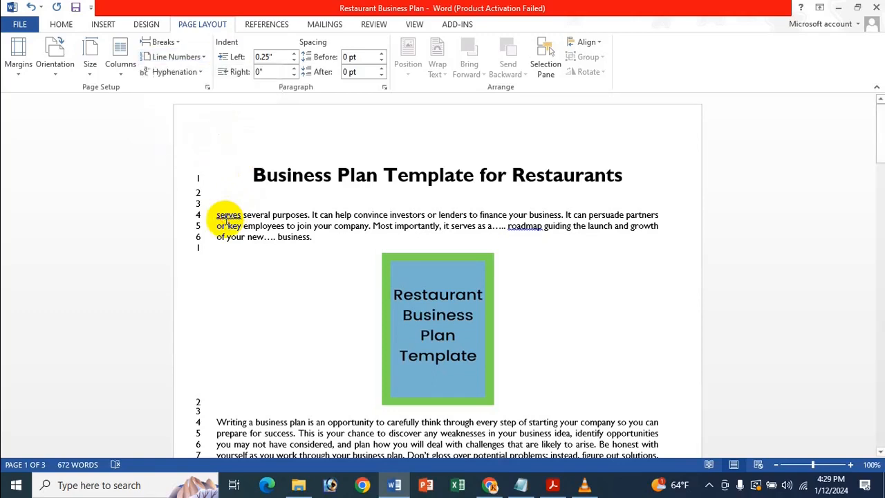
# Step: Show the formatting marks and delete the Continuous section break above the Company philosophy and vision heading
pyautogui.click(355, 247)
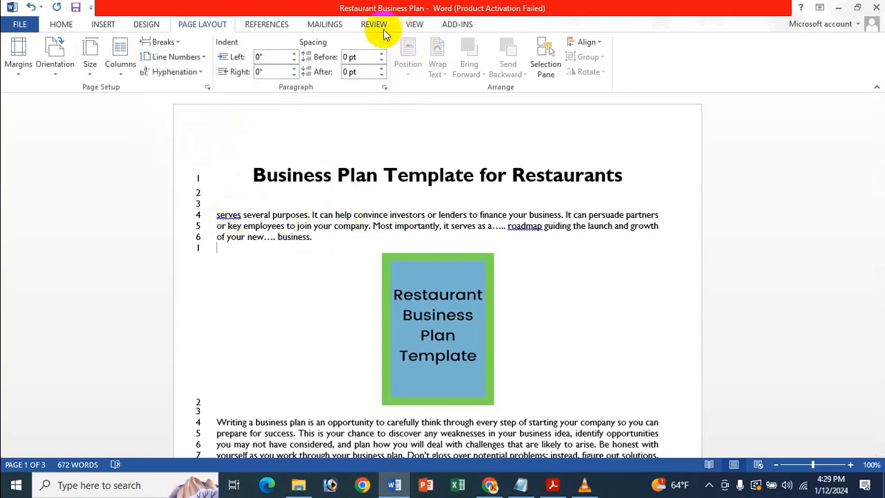
pyautogui.click(61, 26)
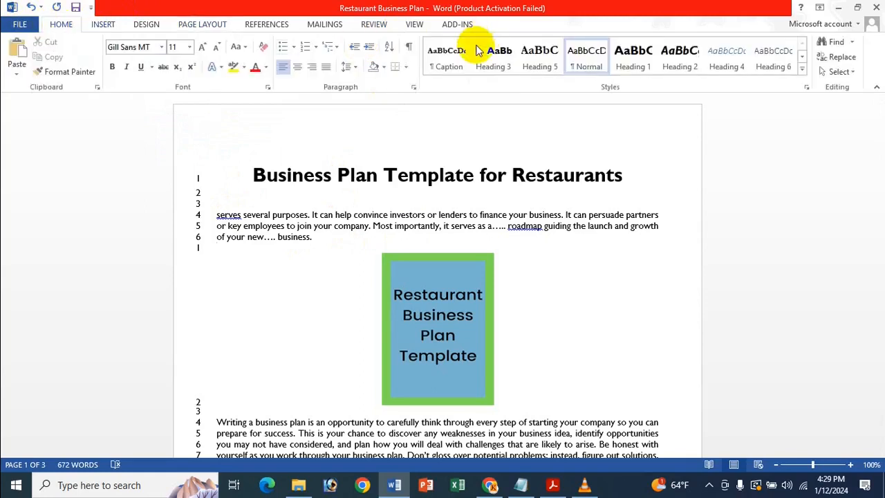
pyautogui.click(410, 47)
pyautogui.scroll(-7, 458, 201)
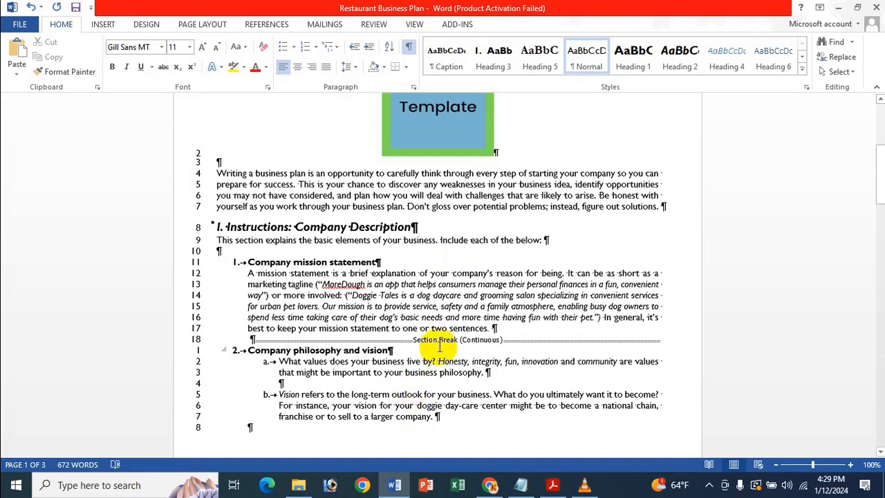
pyautogui.click(409, 340)
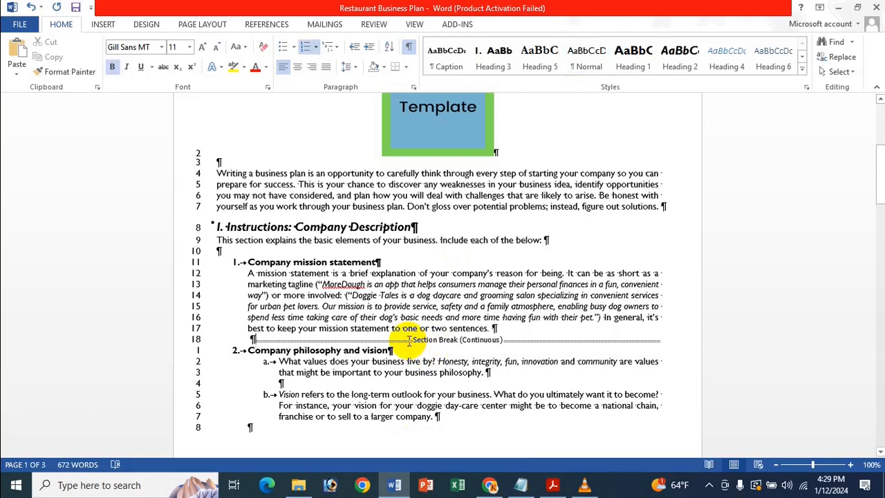
pyautogui.scroll(7, 413, 329)
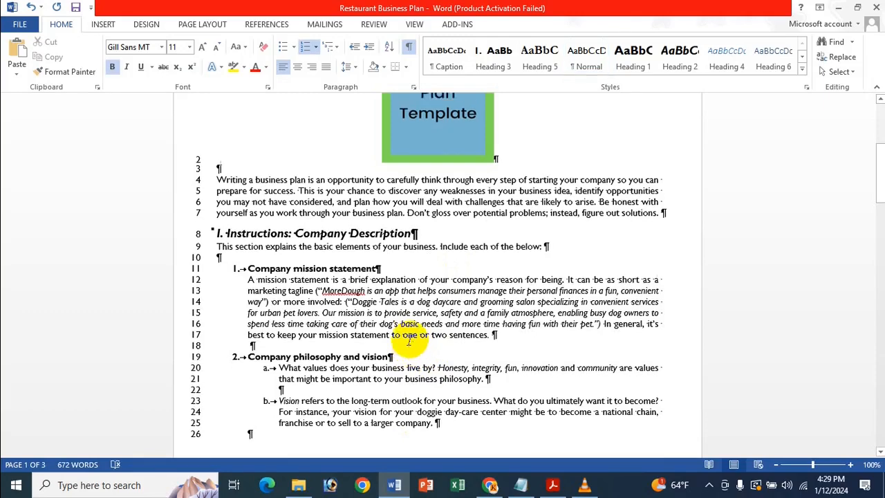
# Step: Hide the formatting marks in the document
pyautogui.click(412, 25)
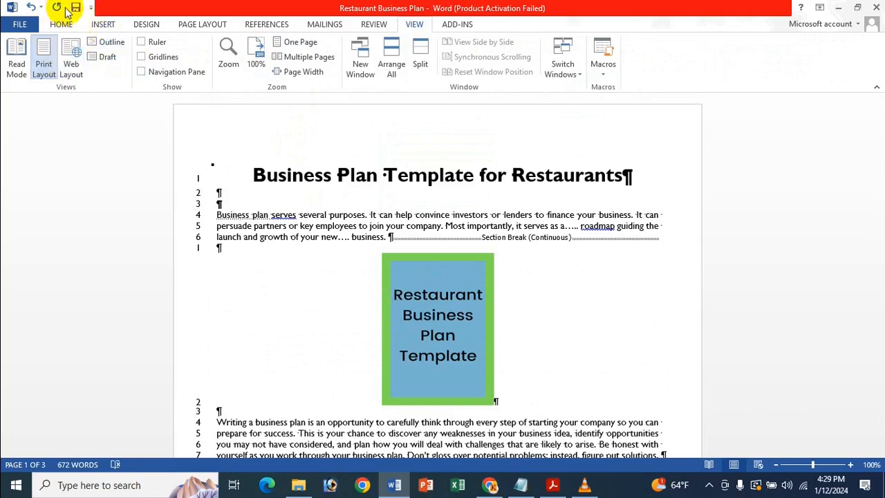
pyautogui.click(102, 25)
pyautogui.click(61, 24)
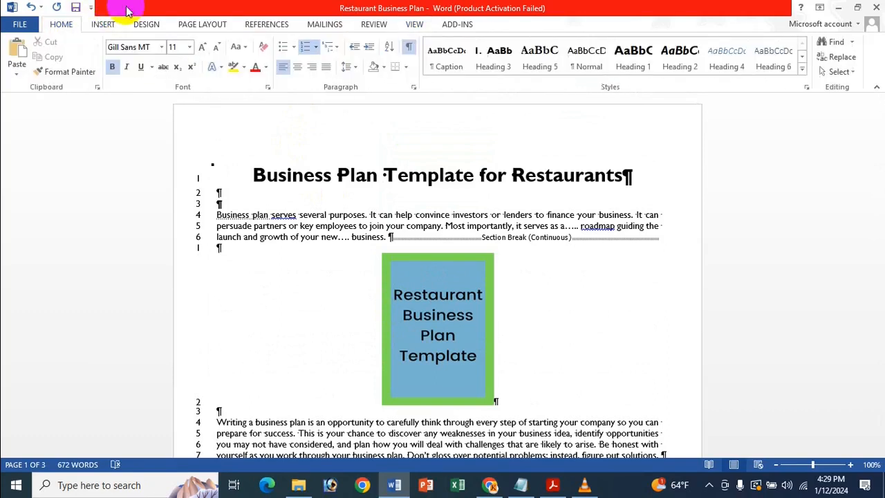
pyautogui.click(408, 46)
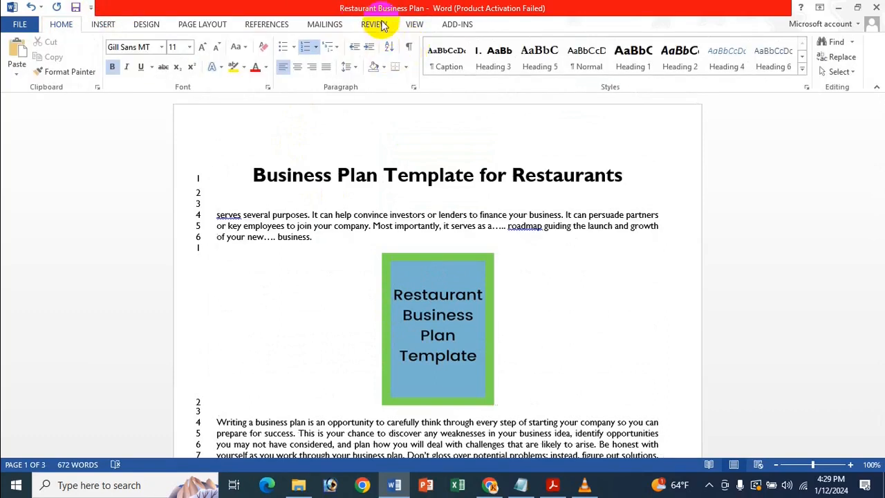
# Step: In Outline view, delete the Continuous section break below the introductory paragraph, and close Outline view to return to the page layout
pyautogui.click(418, 25)
pyautogui.click(113, 36)
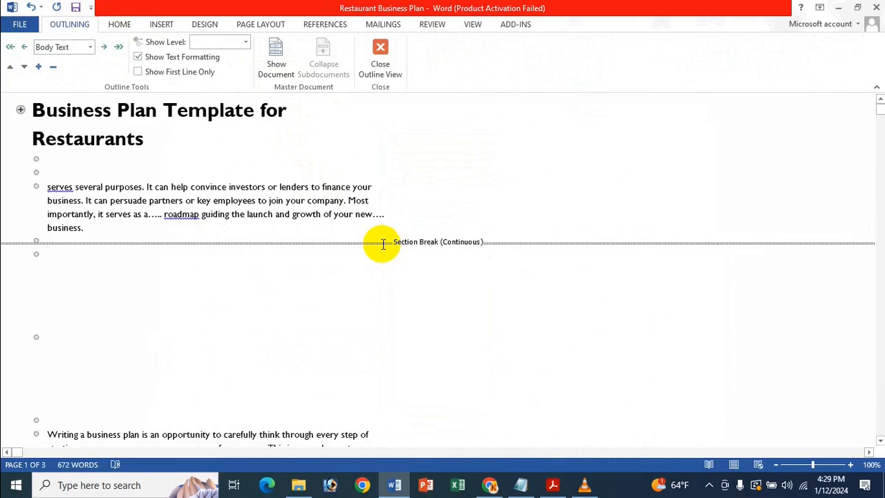
pyautogui.click(383, 244)
pyautogui.press('Delete')
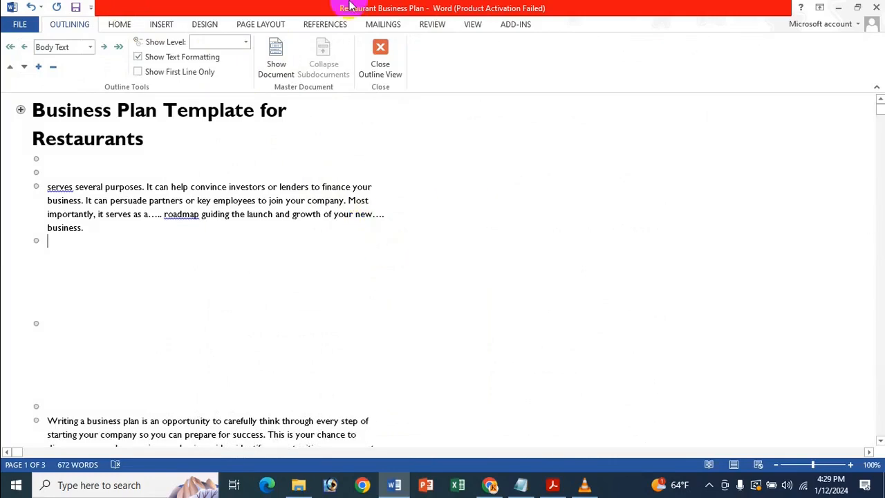
pyautogui.click(364, 68)
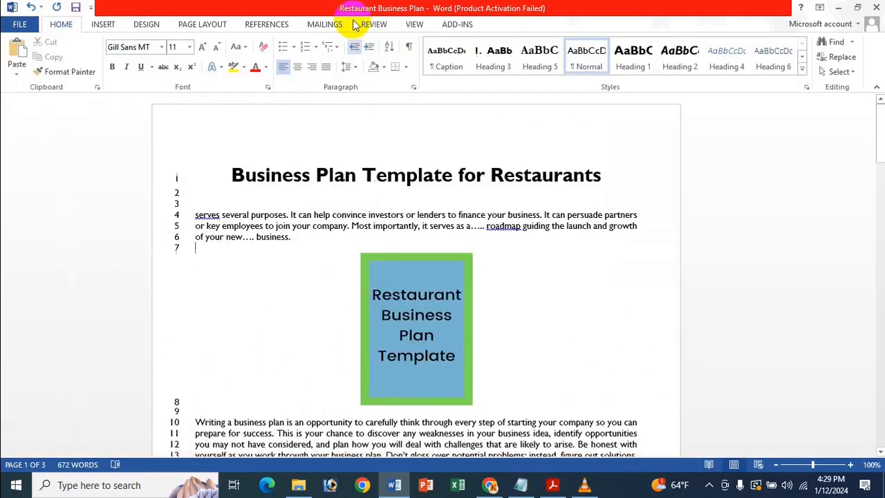
pyautogui.scroll(-10, 395, 247)
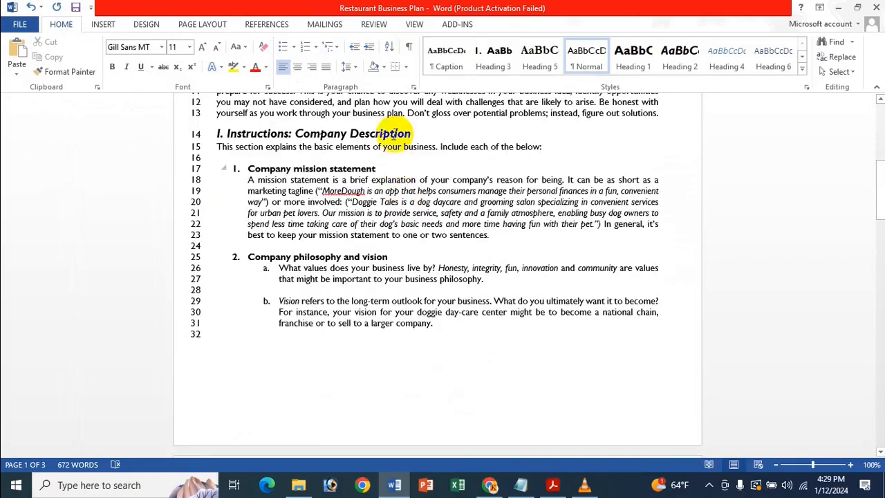
# Step: Check how the line numbers run across the pages after removing the section breaks, and review the line numbering choices
pyautogui.scroll(-4, 322, 76)
pyautogui.scroll(-5, 292, 205)
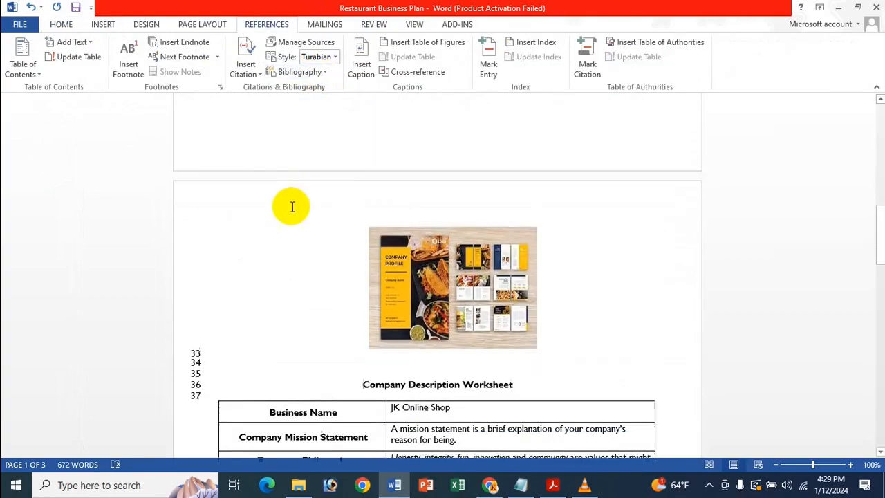
pyautogui.scroll(2, 309, 177)
pyautogui.scroll(12, 308, 177)
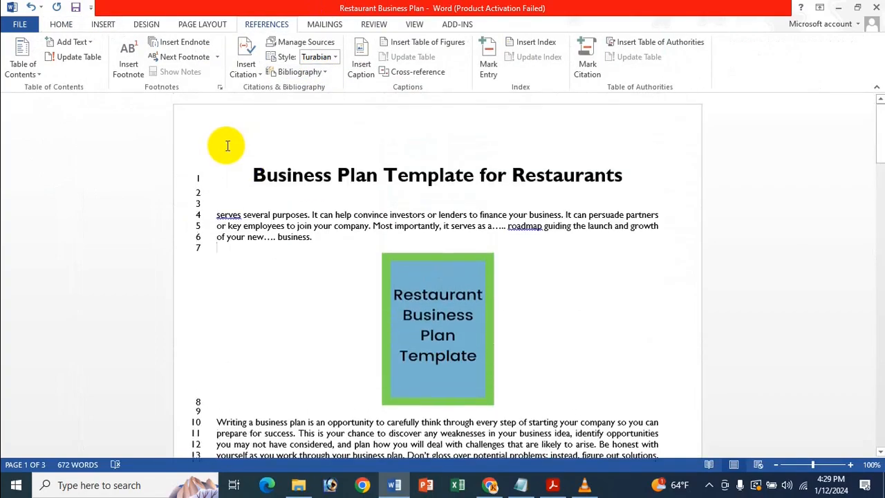
pyautogui.click(146, 25)
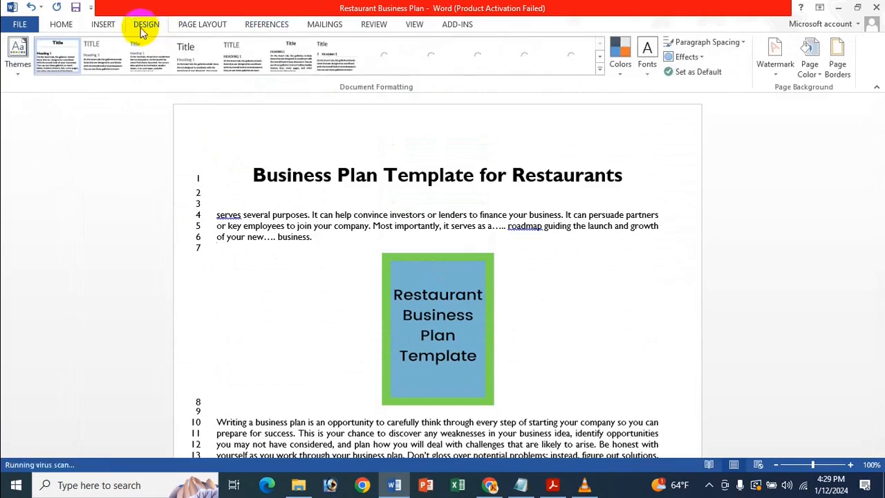
pyautogui.click(201, 25)
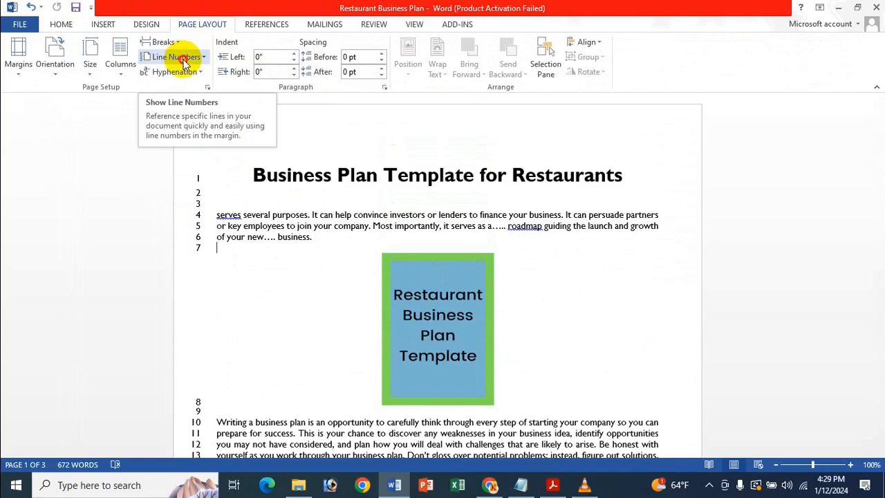
pyautogui.click(184, 61)
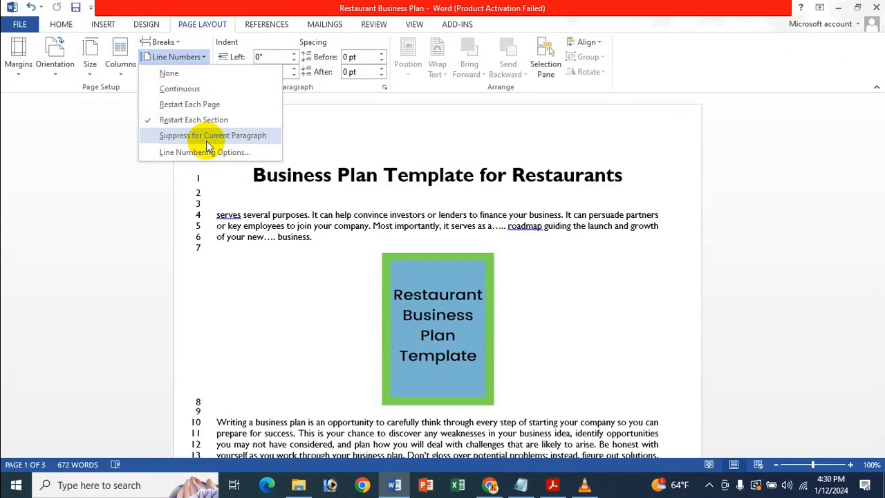
pyautogui.click(269, 6)
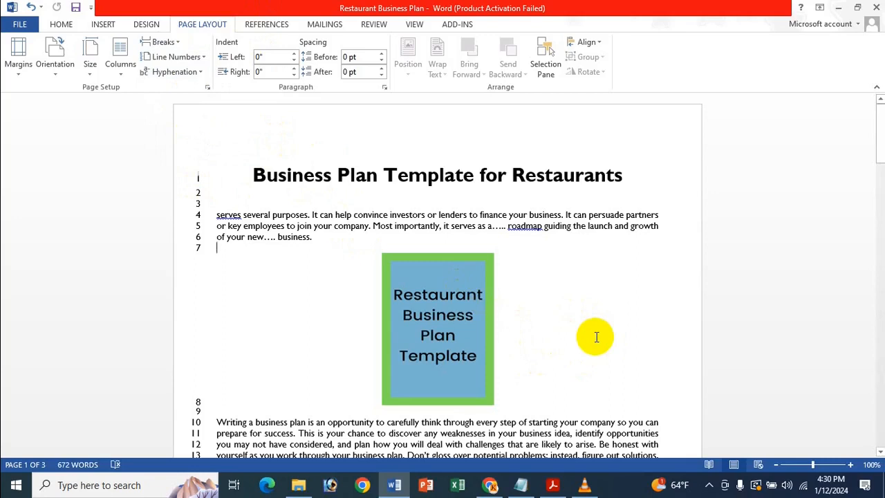
pyautogui.click(174, 58)
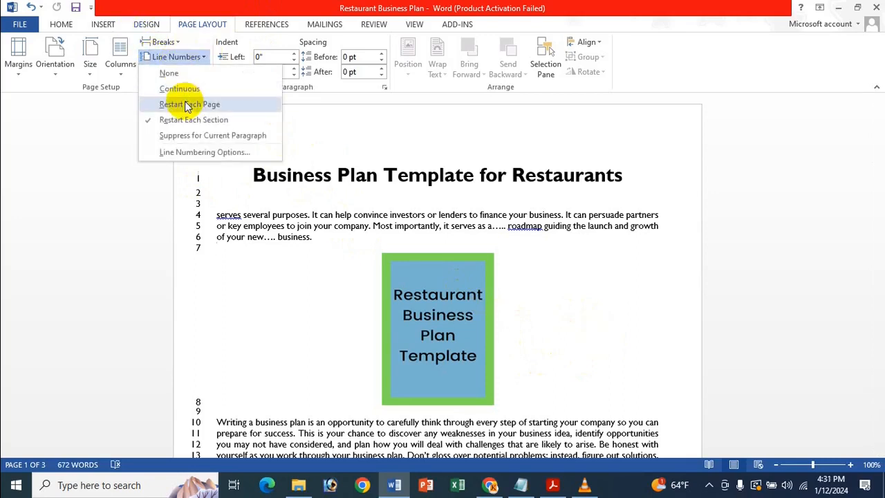
pyautogui.click(246, 187)
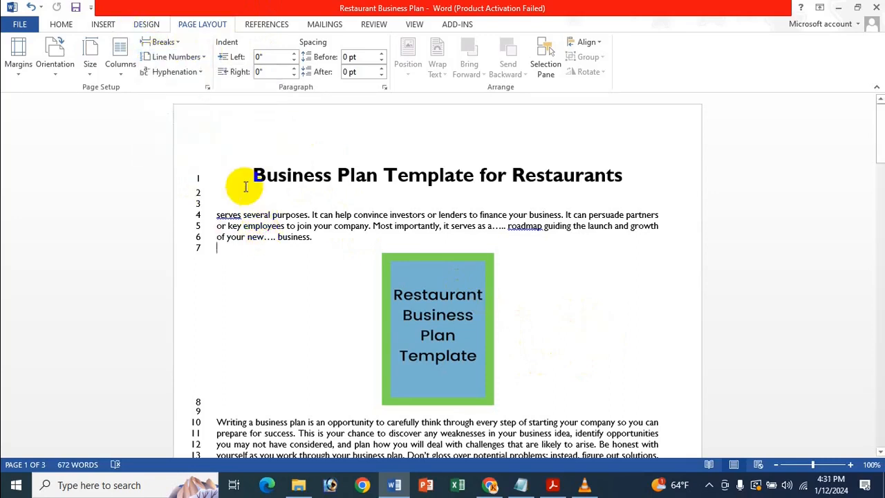
# Step: Remove the line numbers from the document and look over the unnumbered first page
pyautogui.click(228, 250)
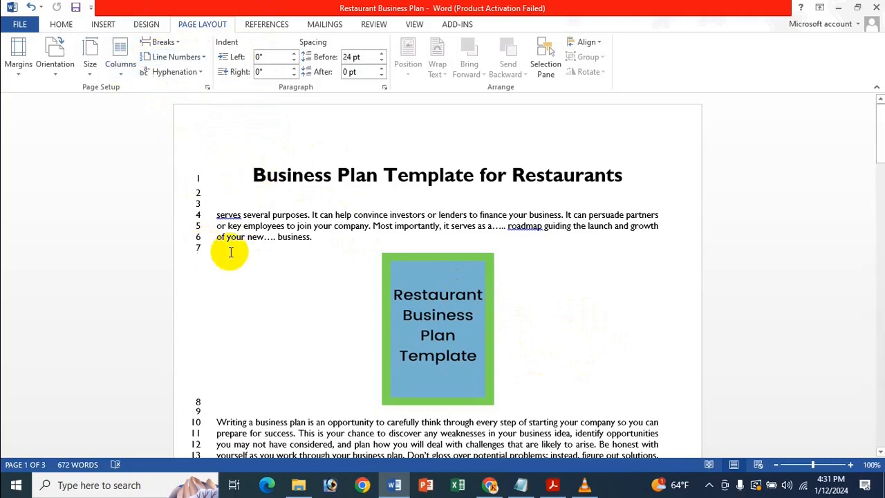
pyautogui.click(174, 58)
pyautogui.click(179, 76)
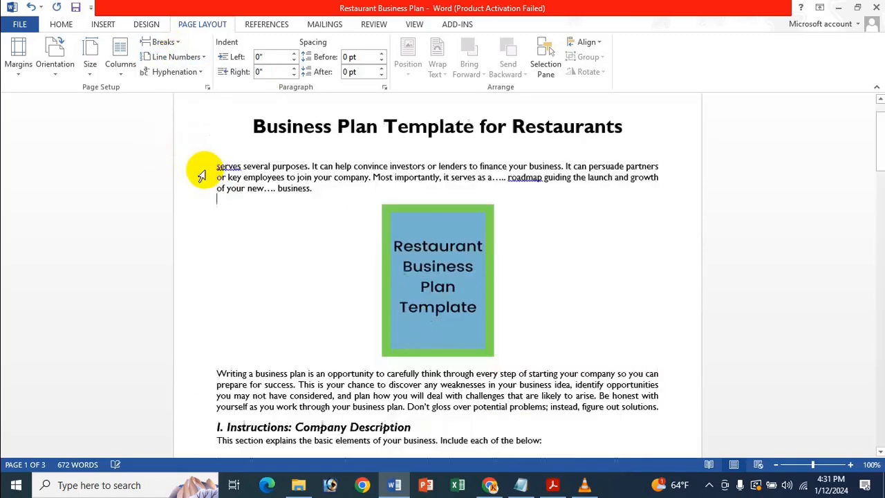
pyautogui.scroll(-4, 198, 173)
pyautogui.click(241, 401)
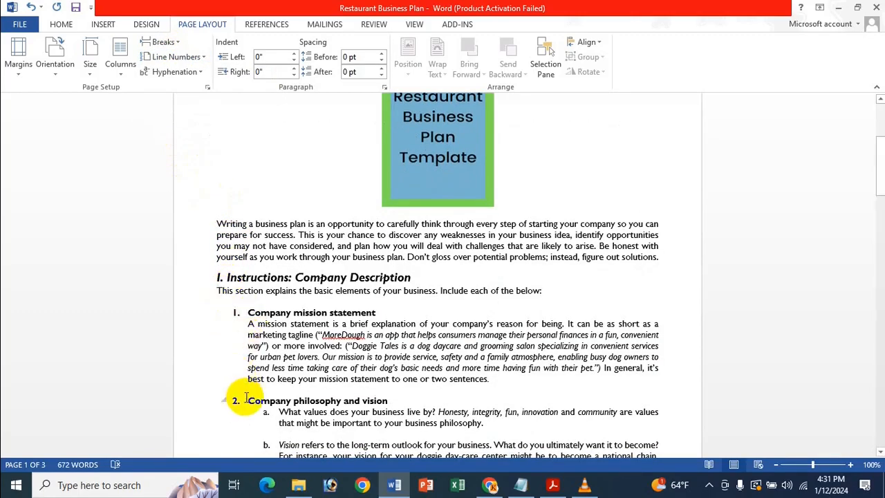
# Step: Place the cursor in the document title and turn on continuous line numbering
pyautogui.click(188, 57)
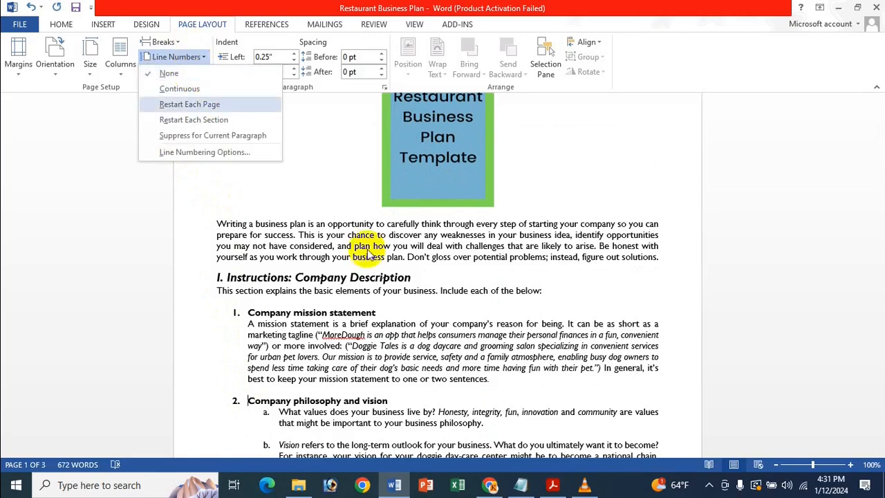
pyautogui.scroll(5, 337, 196)
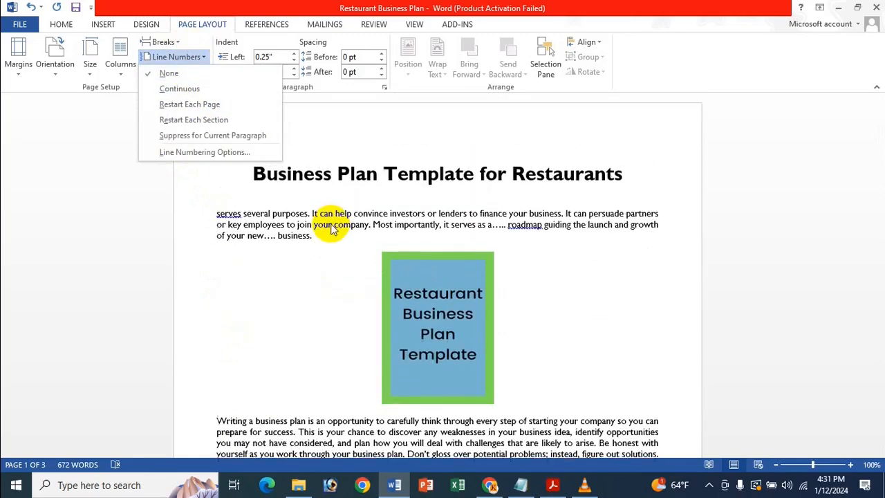
pyautogui.click(253, 181)
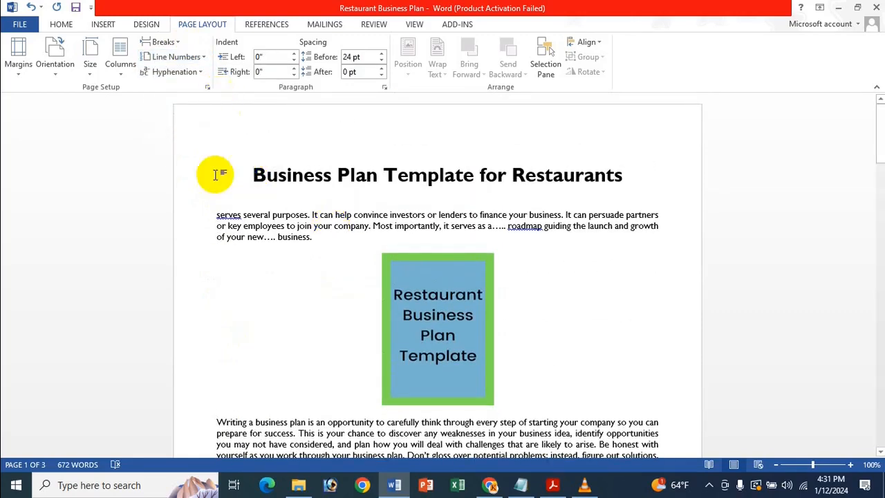
pyautogui.click(178, 56)
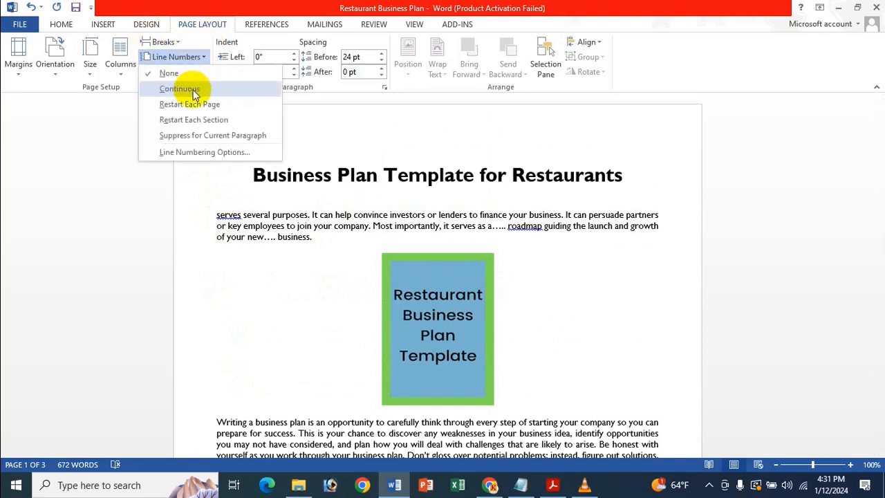
pyautogui.click(179, 88)
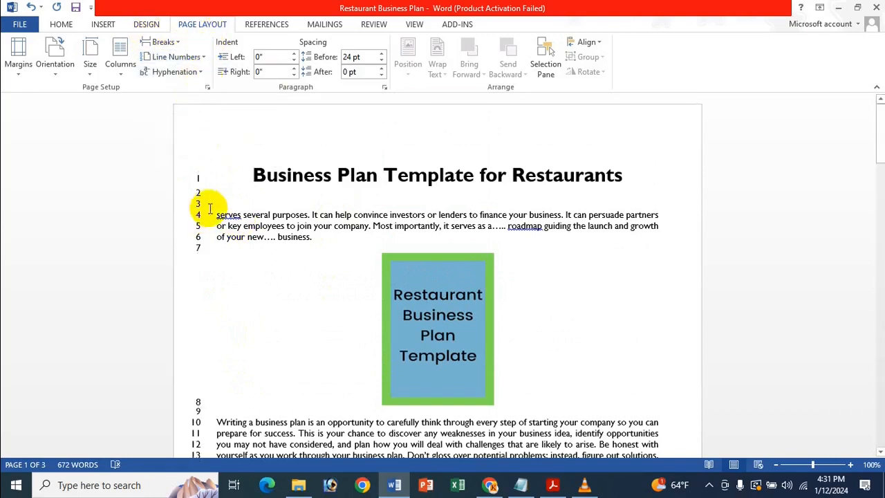
# Step: Review the line numbering choices and examine the line numbers beside the two paragraphs above and below the cover picture
pyautogui.click(186, 60)
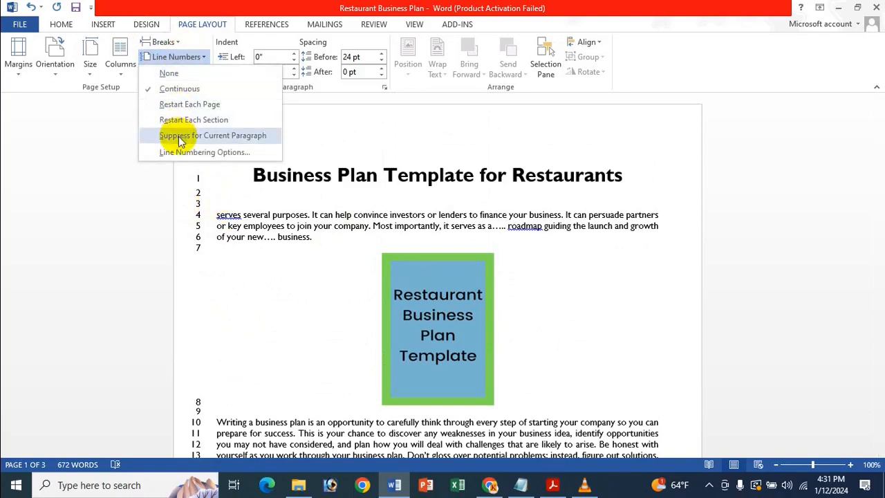
pyautogui.click(272, 5)
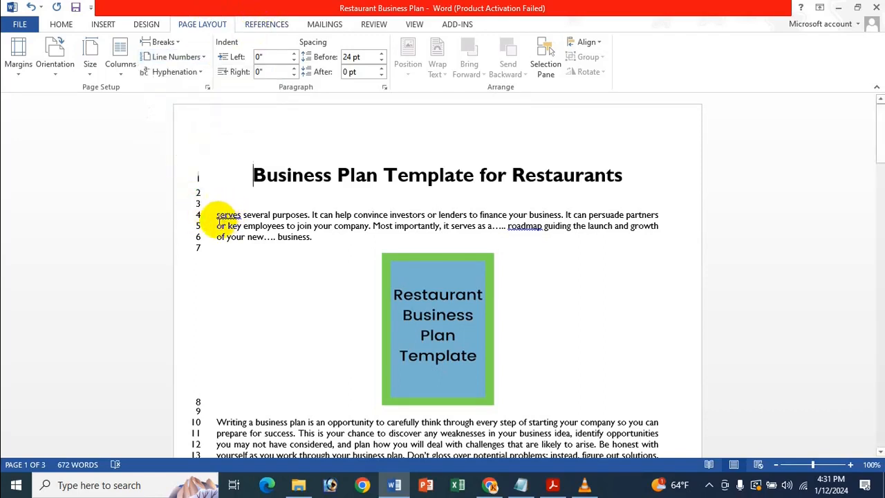
pyautogui.moveTo(215, 216); pyautogui.dragTo(317, 243)
pyautogui.scroll(-5, 319, 243)
pyautogui.click(259, 269)
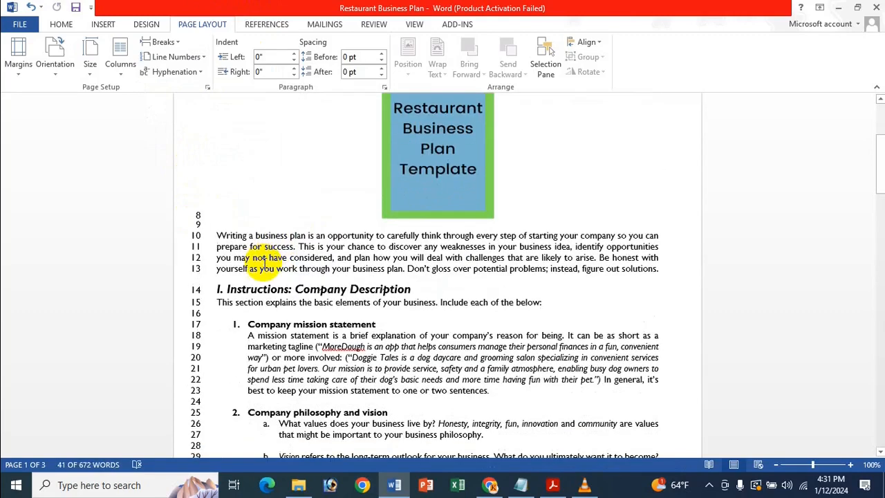
pyautogui.moveTo(217, 235); pyautogui.dragTo(668, 260)
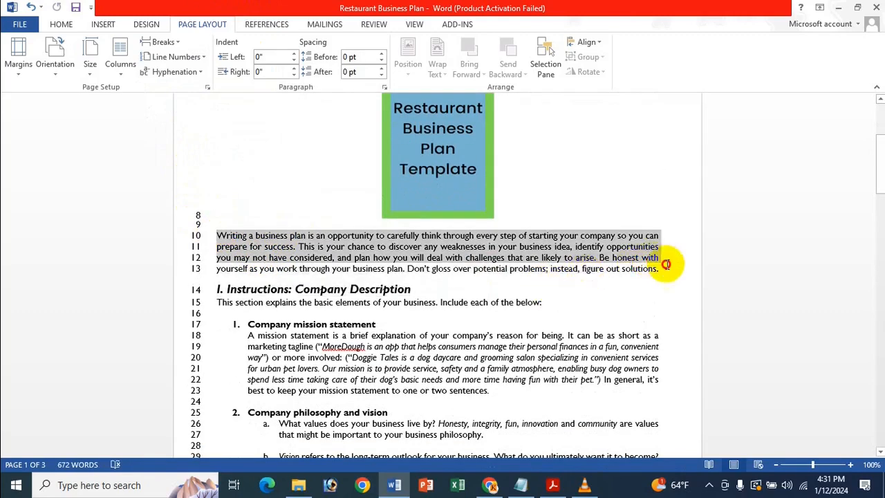
pyautogui.scroll(5, 322, 243)
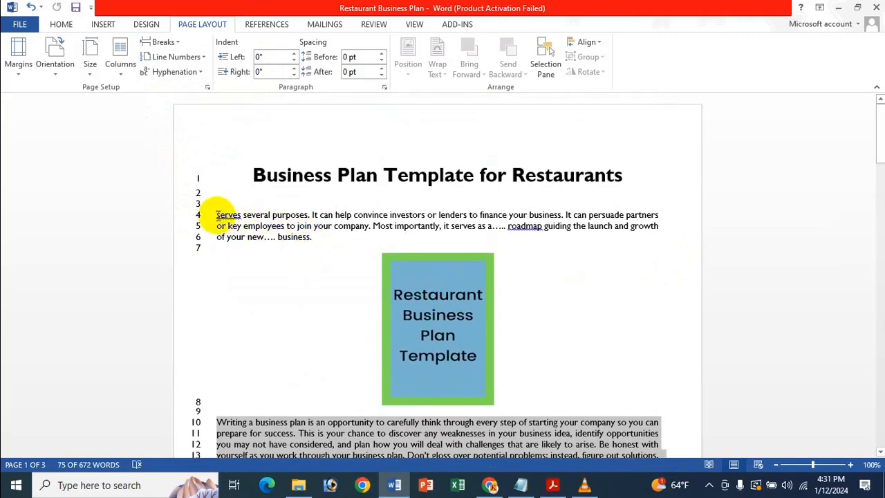
# Step: Suppress line numbering for the paragraph starting "serves several purposes" and check the numbering around it
pyautogui.click(215, 211)
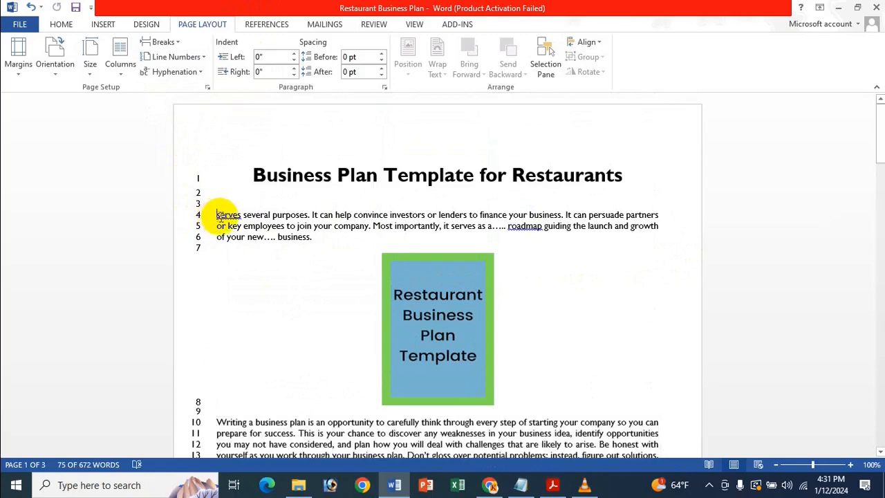
pyautogui.click(176, 57)
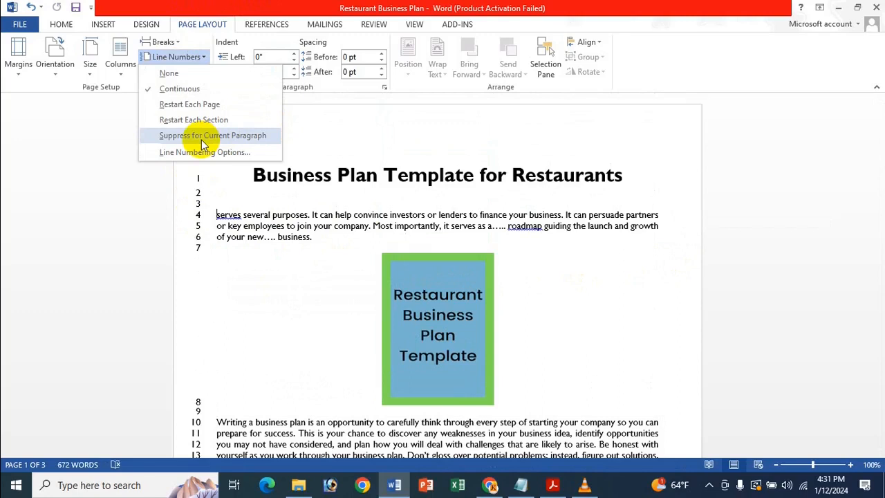
pyautogui.click(203, 139)
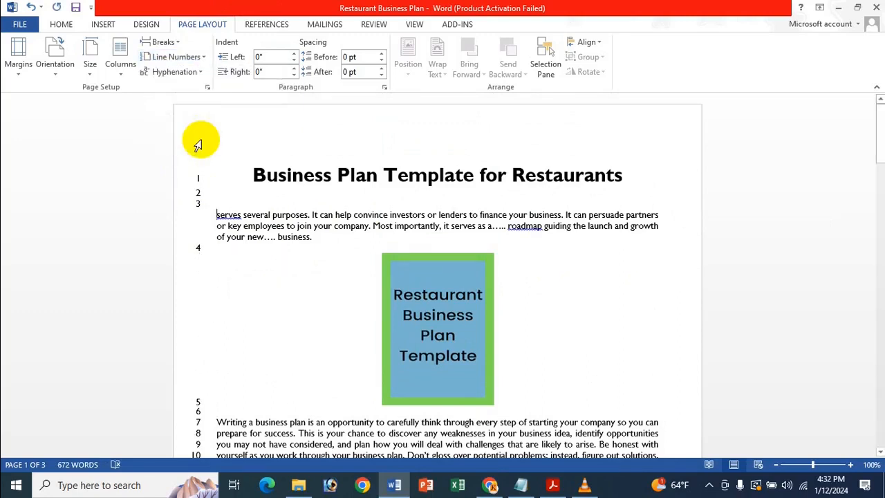
pyautogui.moveTo(216, 214); pyautogui.dragTo(309, 237)
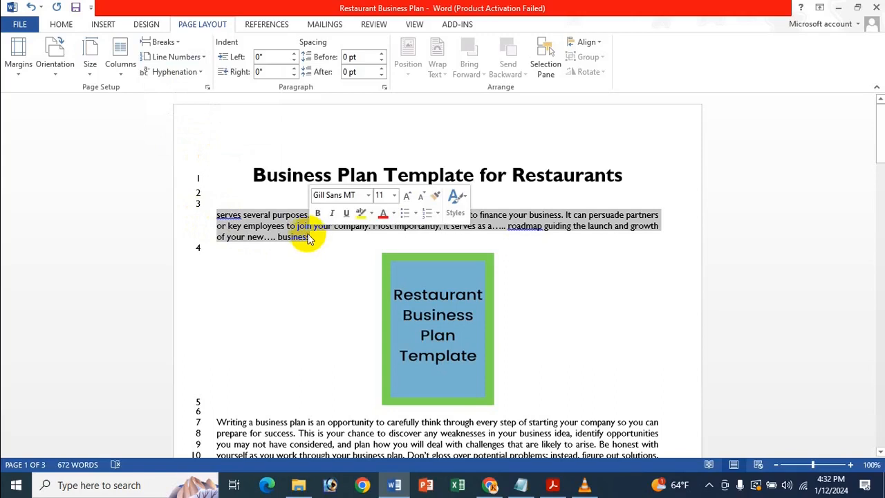
pyautogui.click(261, 227)
pyautogui.moveTo(228, 217); pyautogui.dragTo(301, 235)
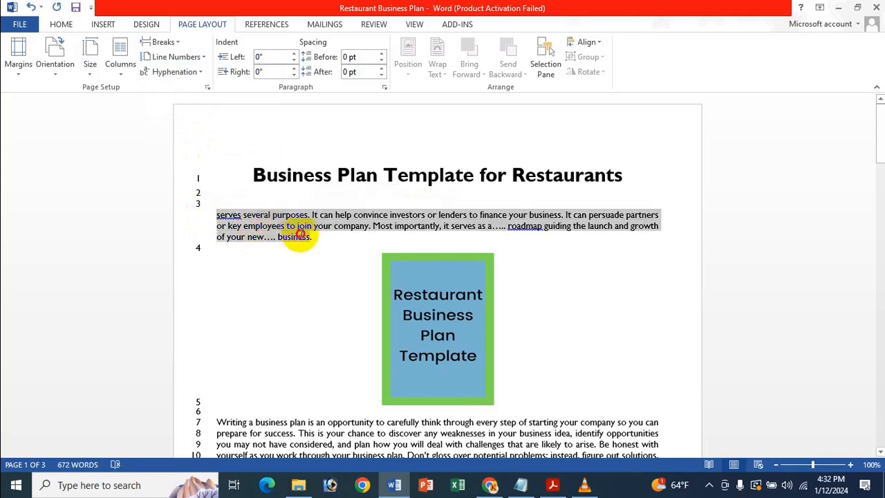
pyautogui.click(254, 217)
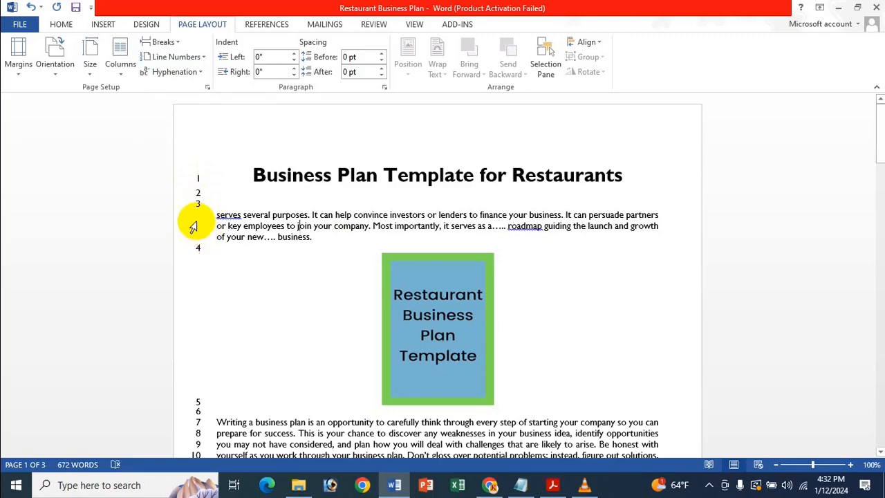
# Step: Suppress line numbering for the paragraph starting "Writing a business plan" below the picture and review its numbering setting
pyautogui.scroll(-3, 194, 276)
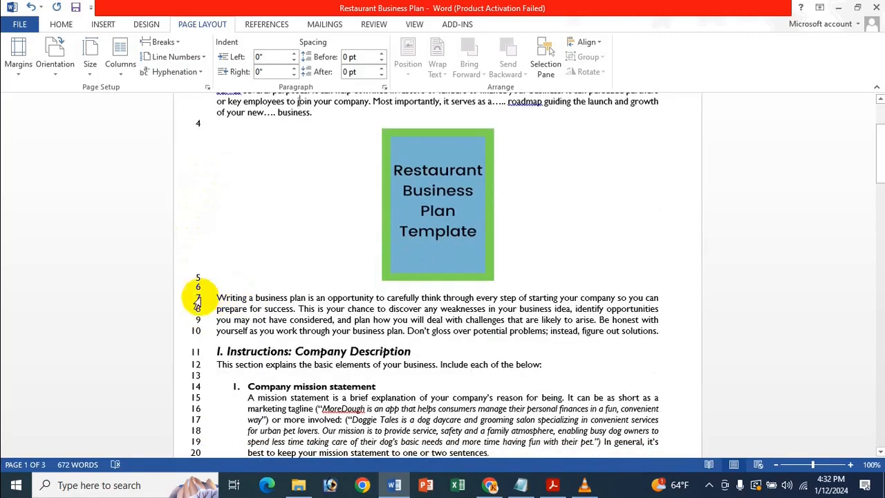
pyautogui.click(216, 296)
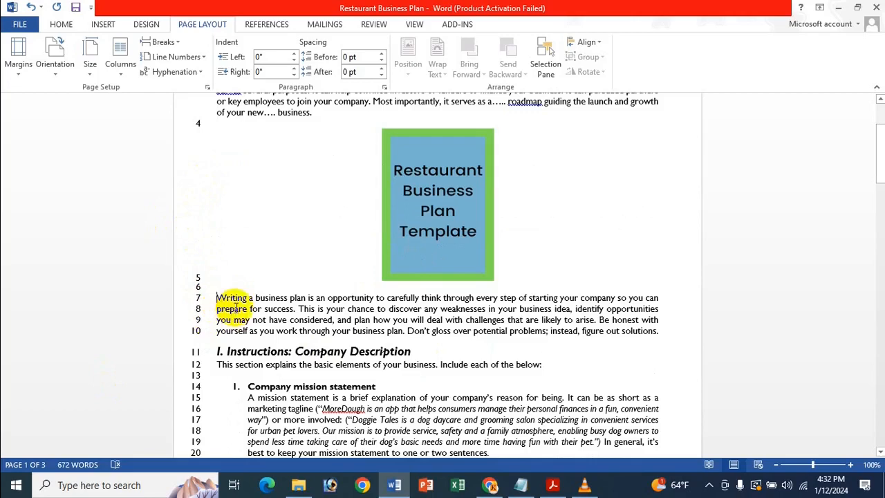
pyautogui.click(166, 57)
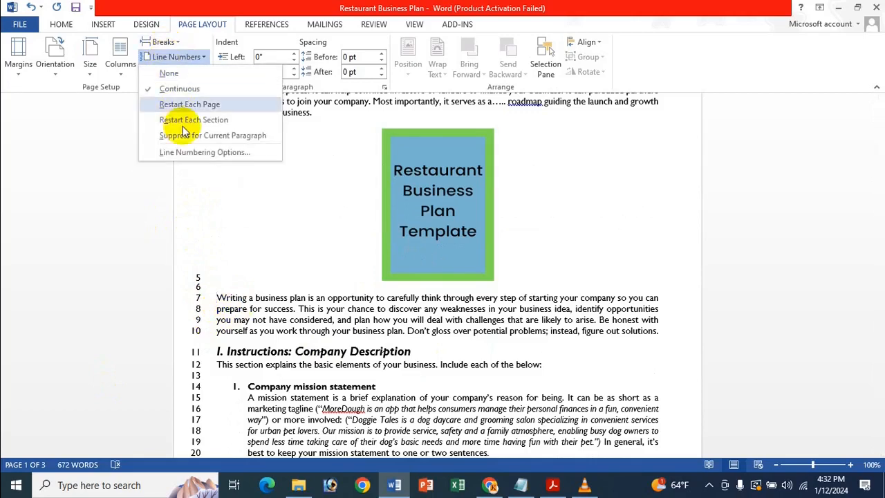
pyautogui.click(185, 139)
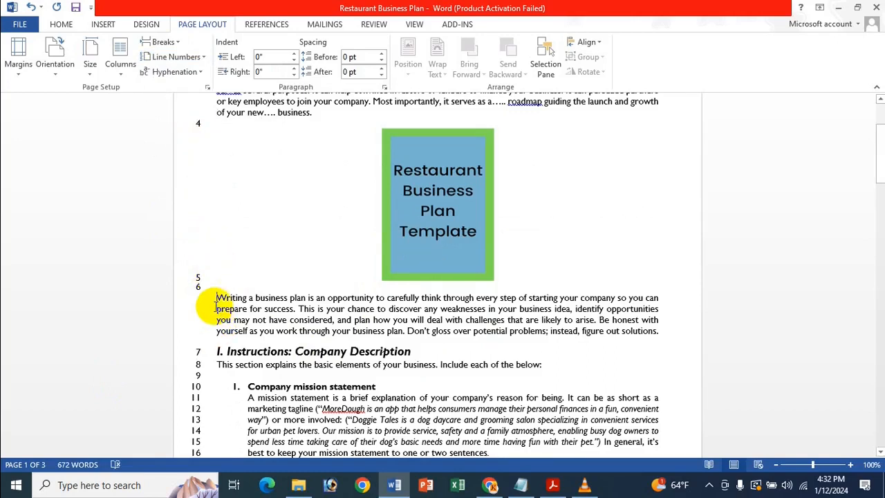
pyautogui.click(176, 57)
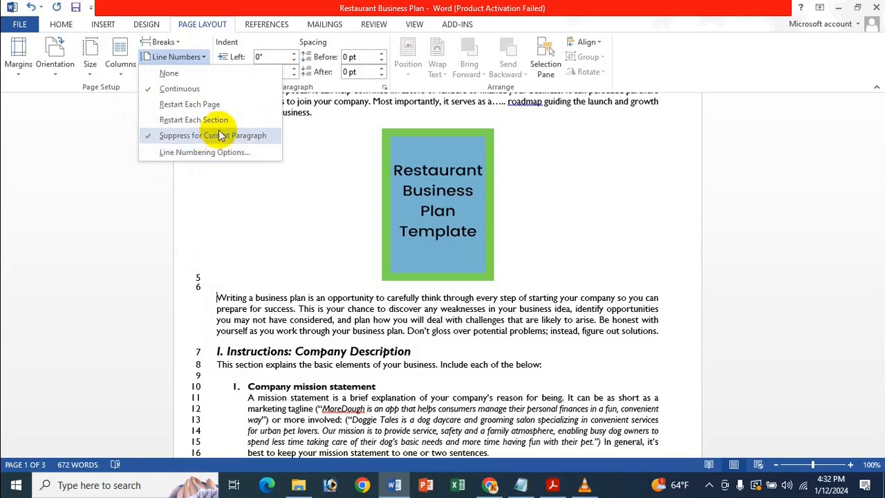
pyautogui.scroll(3, 245, 184)
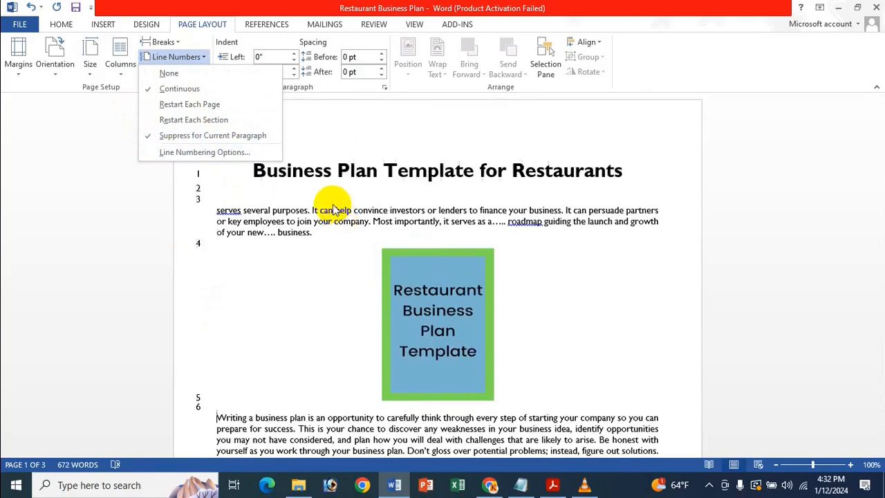
# Step: Turn off line numbering for the business plan with the cursor in the document title
pyautogui.click(253, 240)
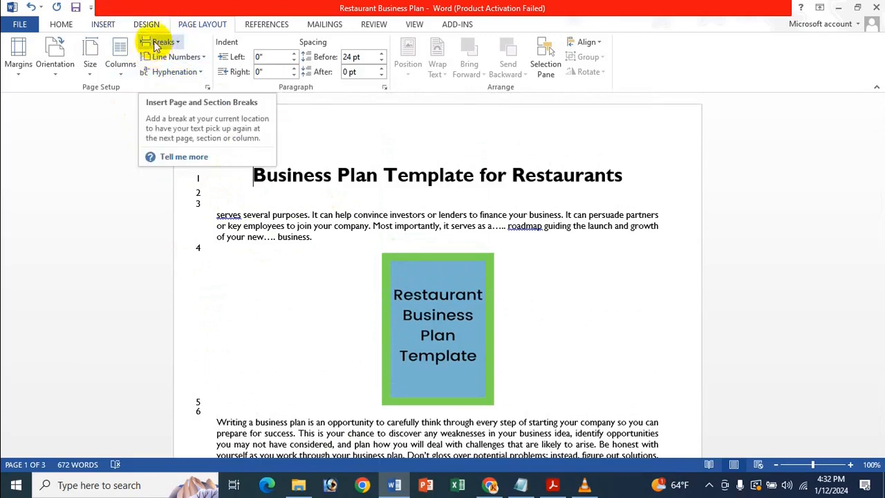
pyautogui.click(169, 57)
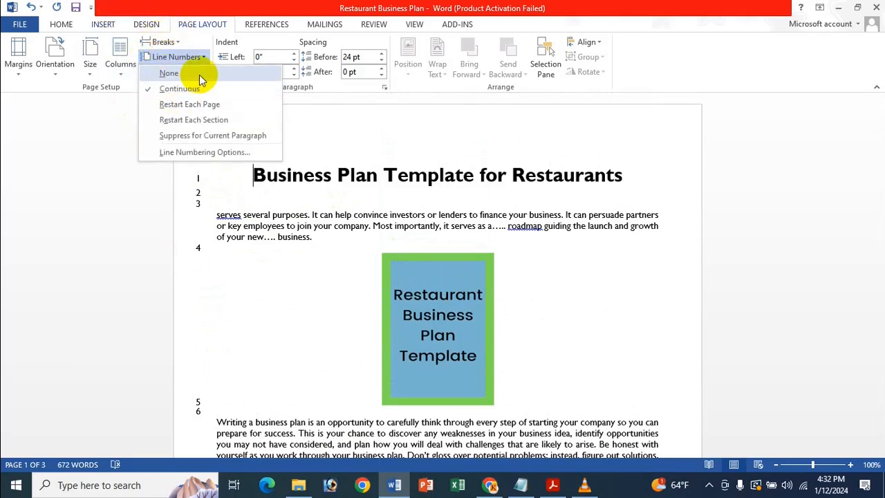
pyautogui.click(200, 75)
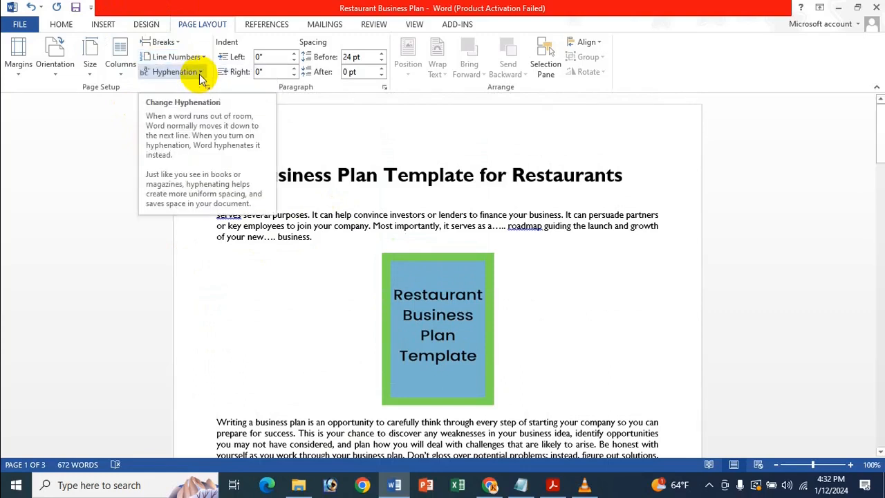
# Step: Add continuous line numbering to the whole document, starting at 3 and counting by 2
pyautogui.click(148, 69)
pyautogui.click(168, 57)
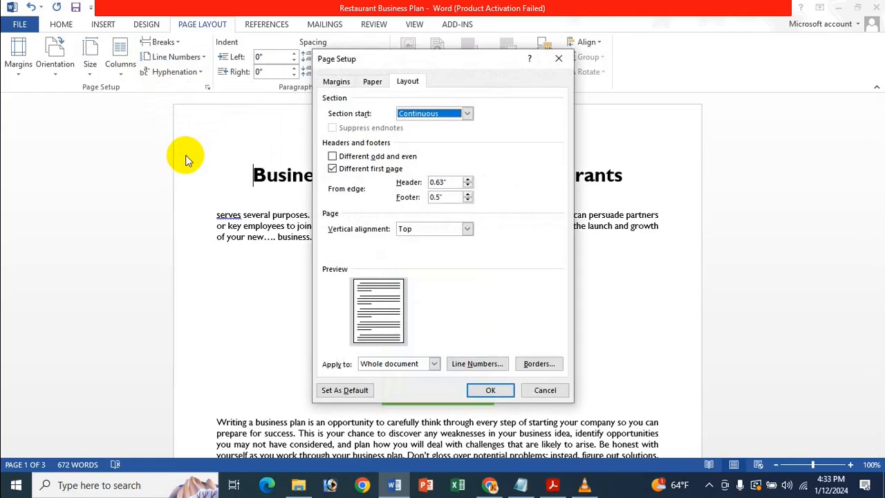
pyautogui.click(501, 367)
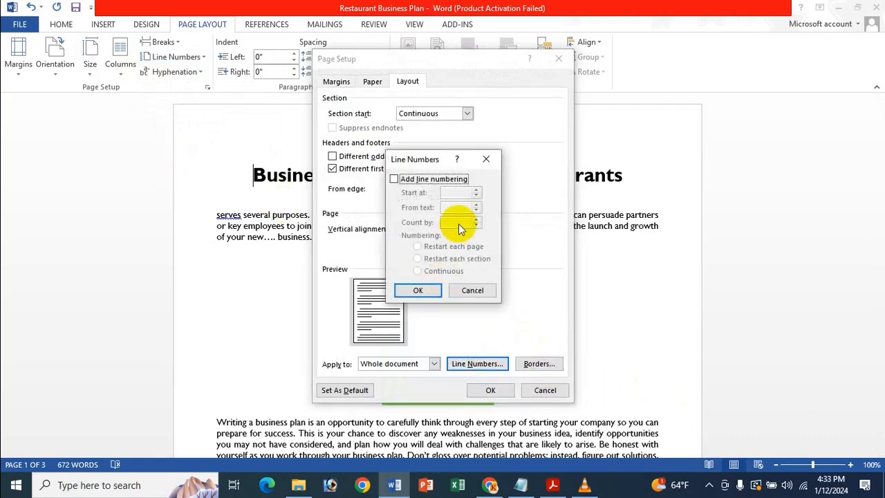
pyautogui.click(446, 181)
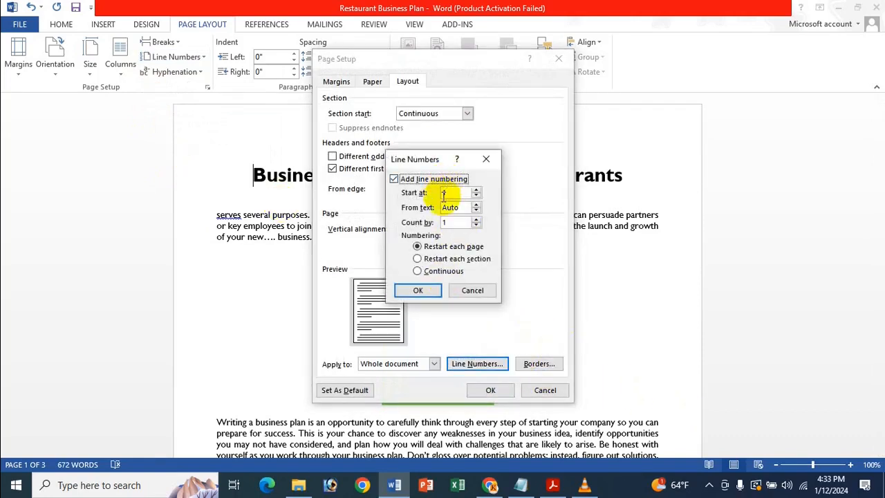
pyautogui.click(453, 193)
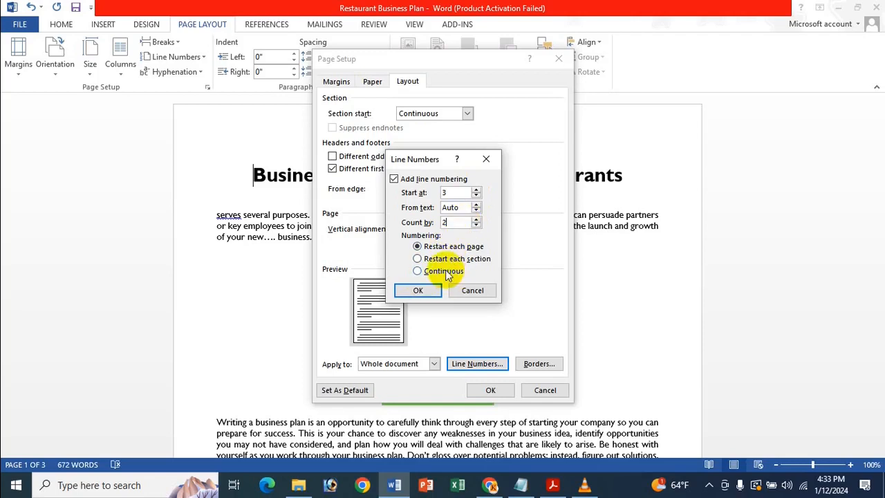
pyautogui.click(419, 291)
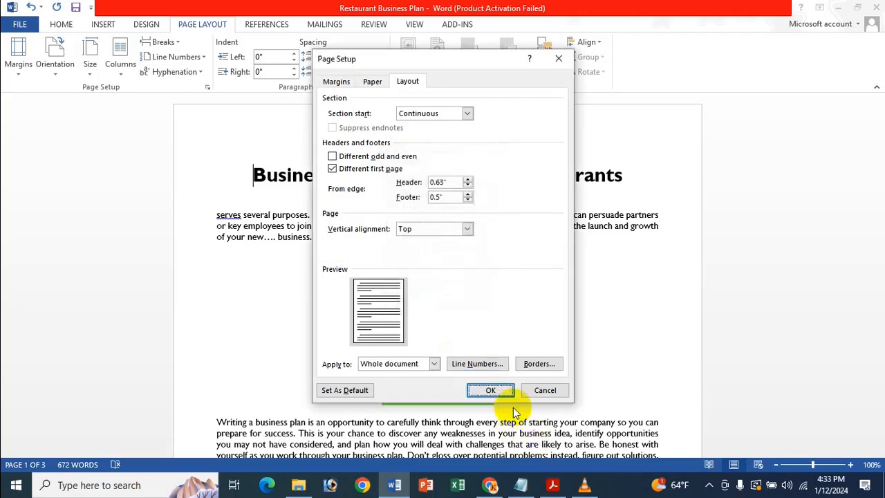
pyautogui.click(491, 391)
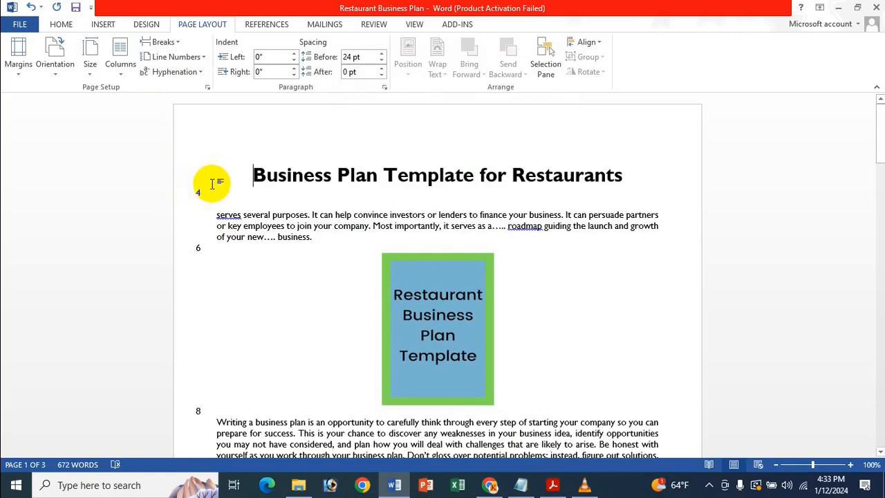
# Step: Examine the line numbers down the first page and review the Line Numbers settings without changing them
pyautogui.scroll(-6, 214, 183)
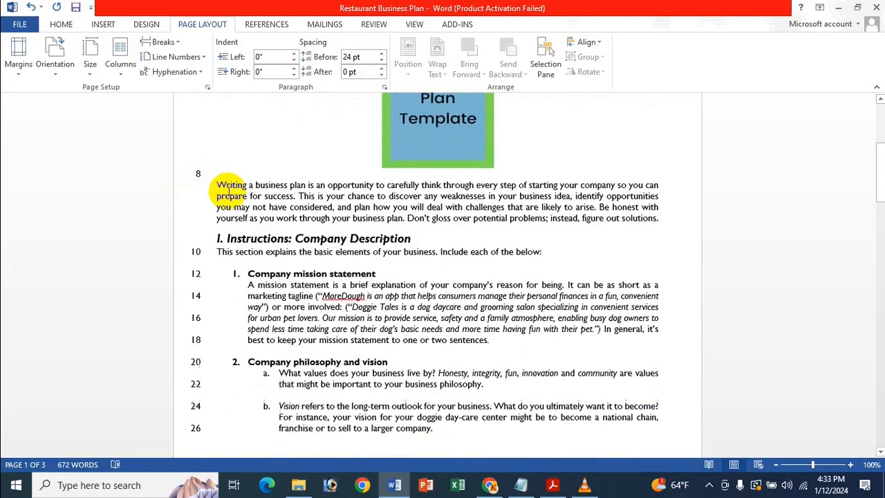
pyautogui.scroll(6, 231, 192)
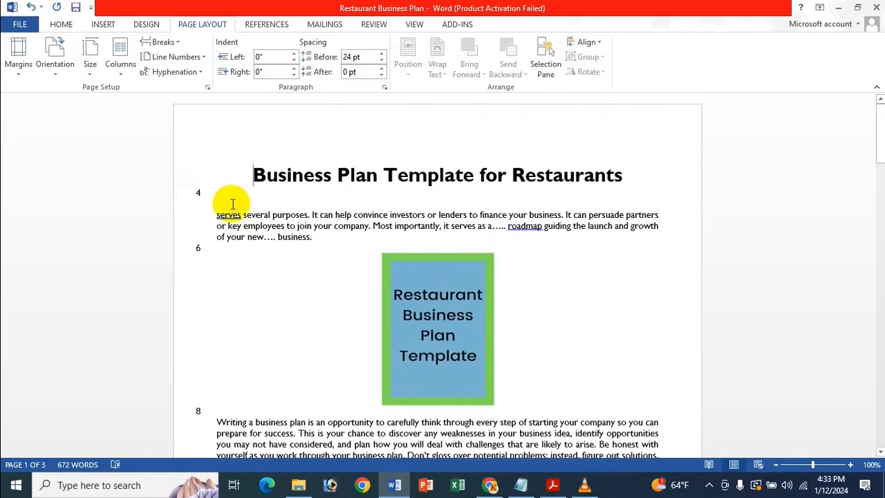
pyautogui.scroll(-4, 208, 418)
pyautogui.scroll(3, 225, 401)
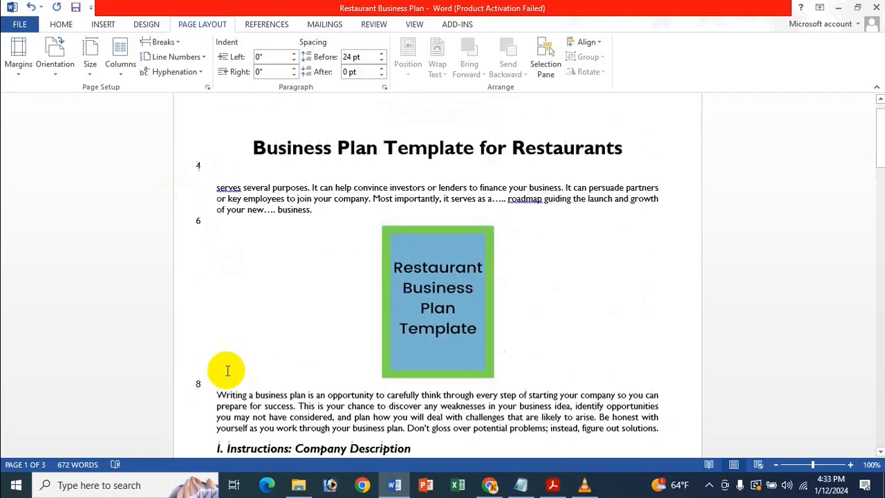
pyautogui.scroll(1, 228, 371)
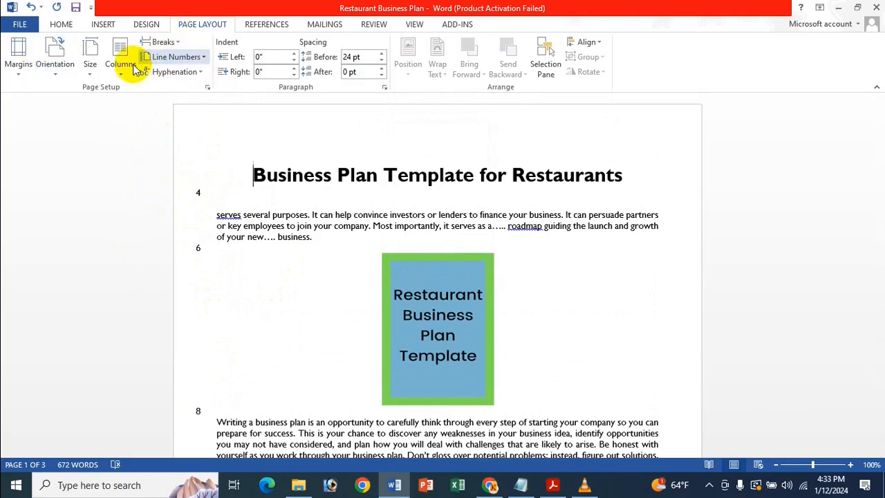
pyautogui.click(174, 56)
pyautogui.click(210, 150)
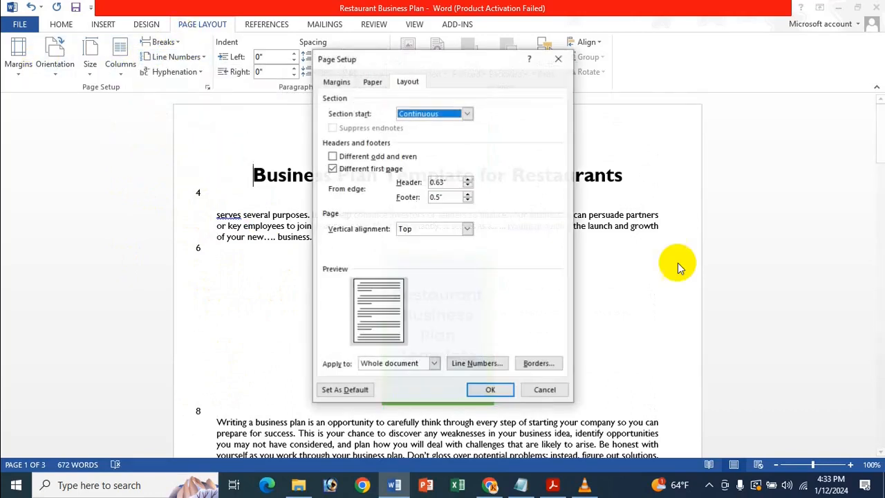
pyautogui.click(479, 362)
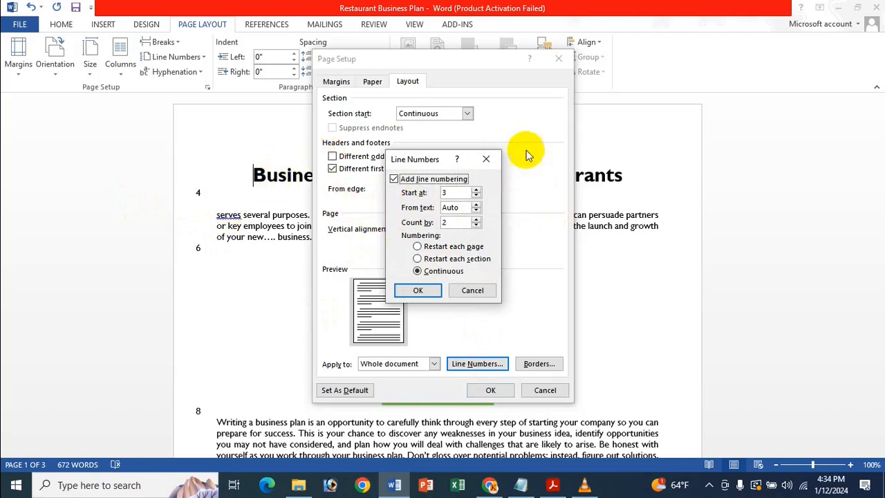
pyautogui.click(486, 159)
pyautogui.click(559, 58)
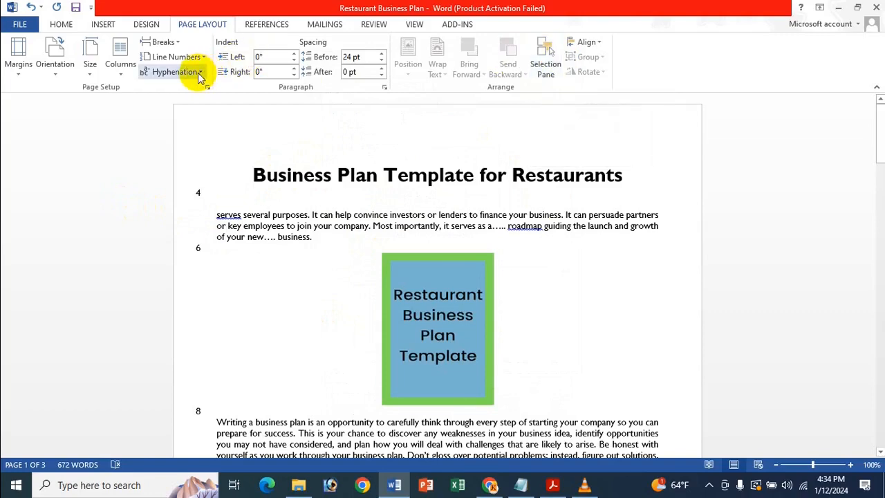
# Step: Copy the paragraph under the "Company mission statement" heading
pyautogui.click(345, 226)
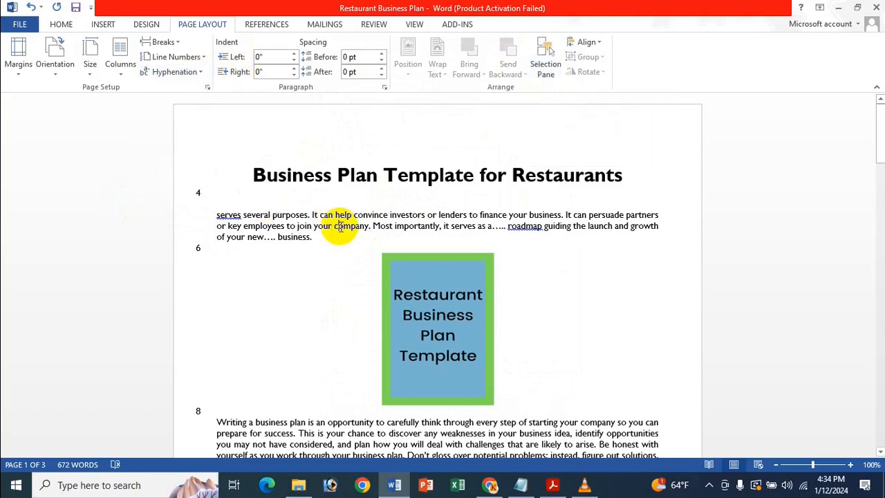
pyautogui.scroll(-5, 344, 230)
pyautogui.scroll(-4, 344, 230)
pyautogui.scroll(1, 316, 228)
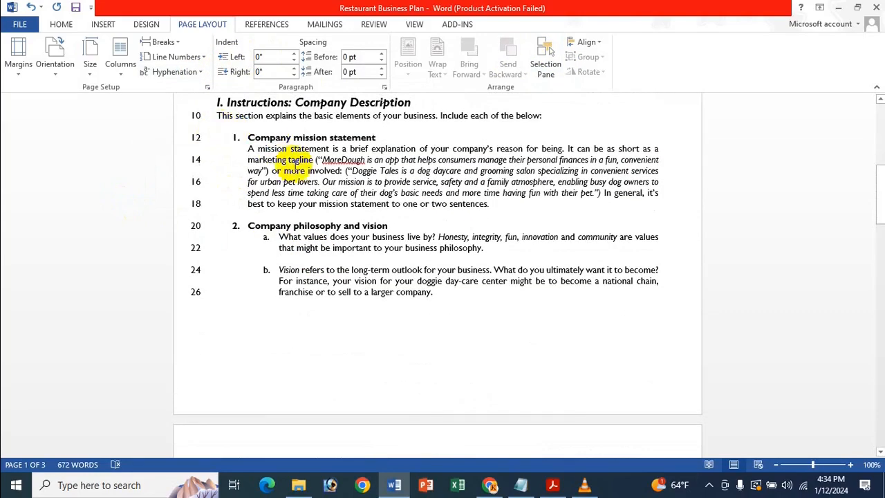
pyautogui.moveTo(246, 149); pyautogui.dragTo(533, 205)
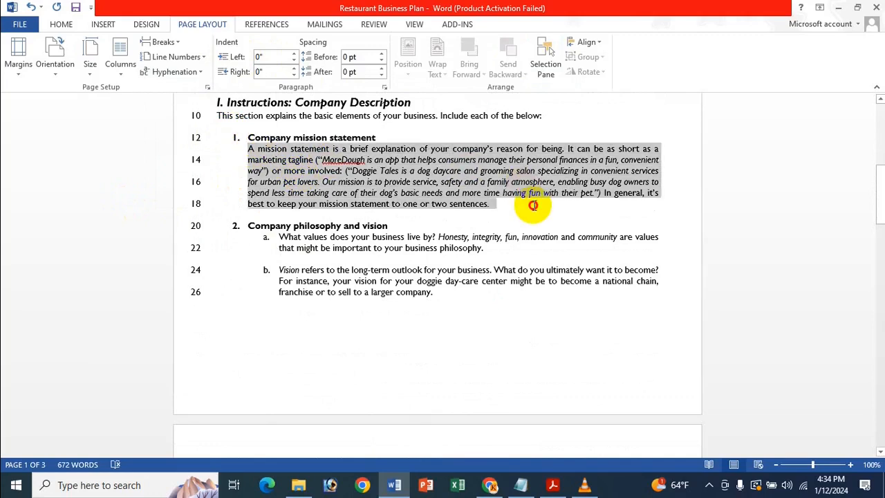
pyautogui.hotkey('ctrl', 'c')
pyautogui.click(411, 256)
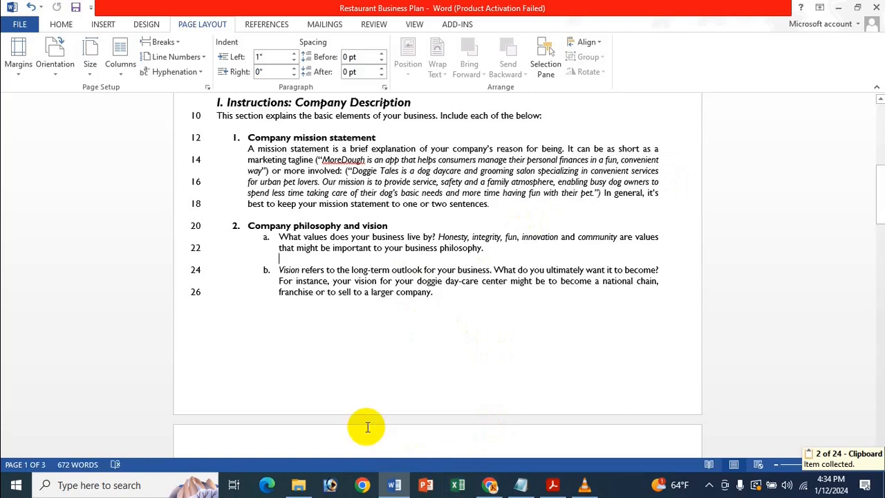
# Step: Create a blank document and paste the mission statement paragraph twice, separated by a blank line
pyautogui.hotkey('ctrl', 'n')
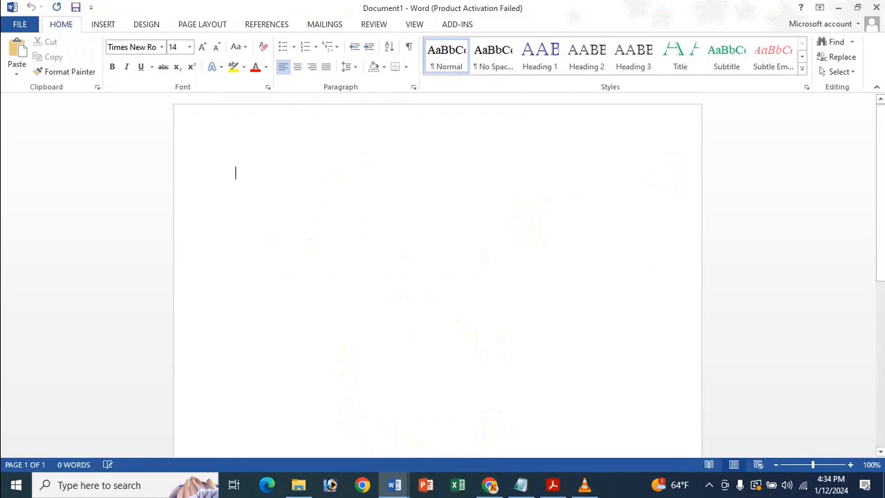
pyautogui.hotkey('ctrl', 'v')
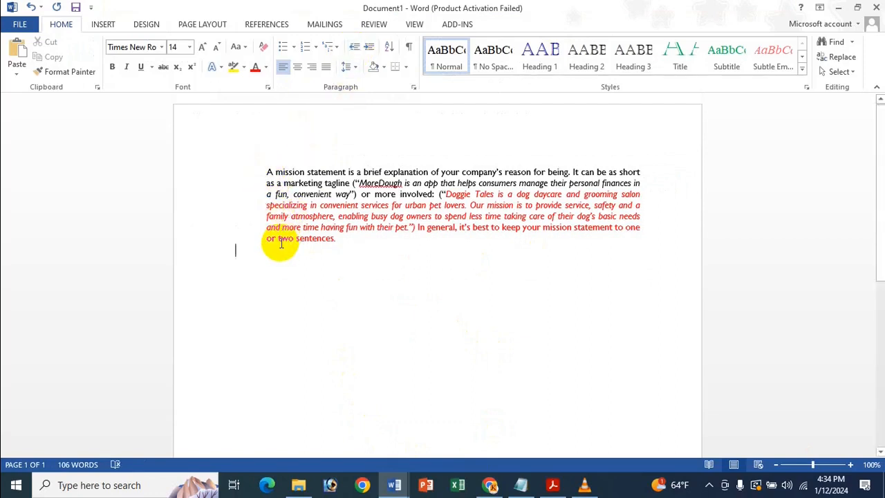
pyautogui.hotkey('ctrl', 'v')
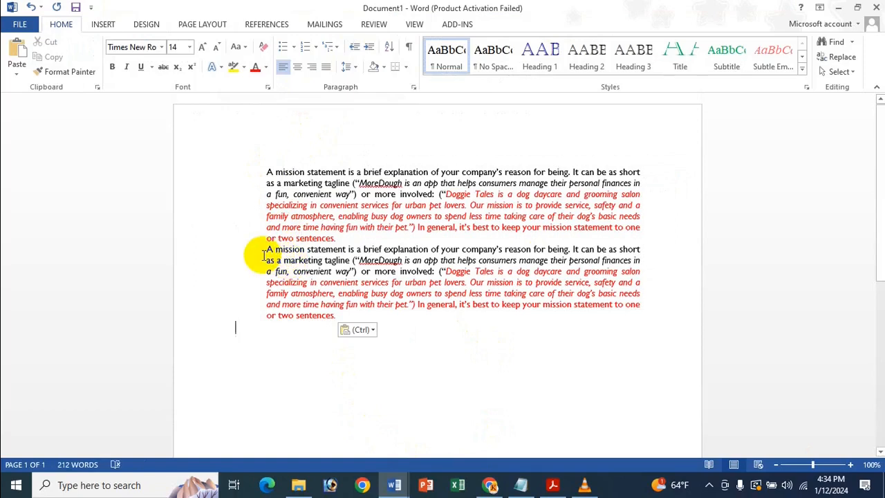
pyautogui.click(263, 249)
pyautogui.press('Return')
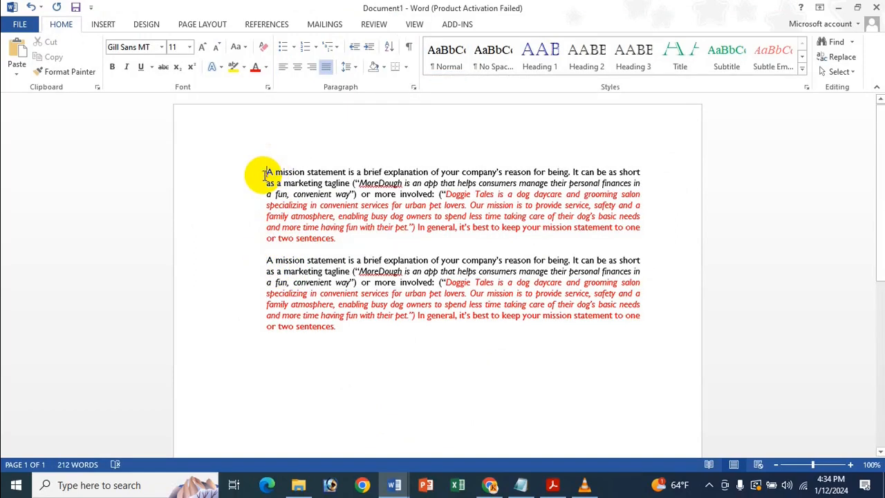
# Step: Decrease the indent of both pasted paragraphs to the page margin and add another blank line between them
pyautogui.click(355, 47)
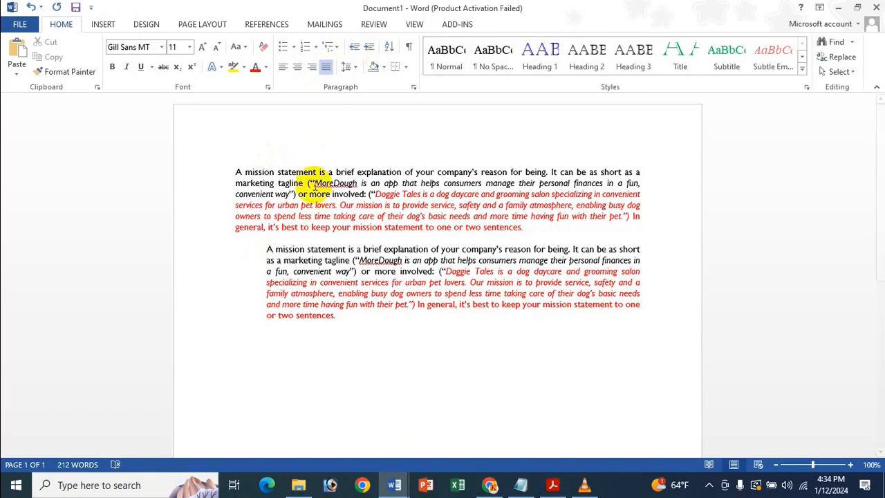
pyautogui.click(266, 251)
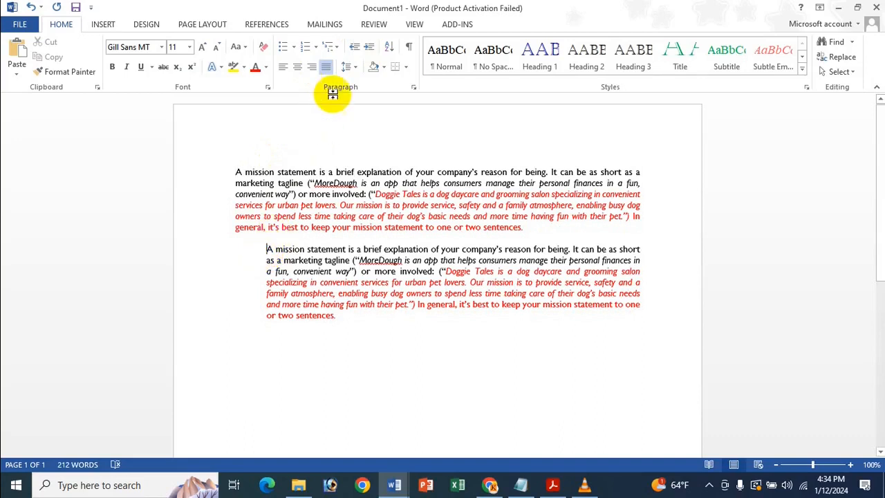
pyautogui.click(355, 47)
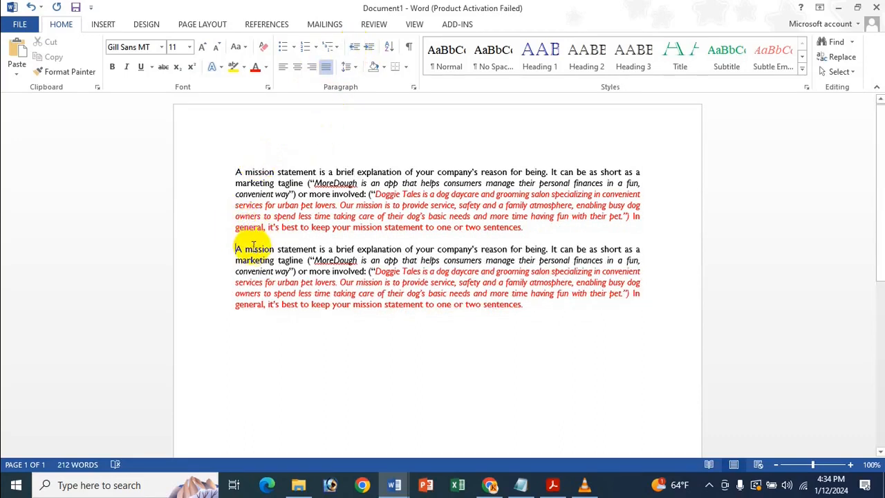
pyautogui.press('Return')
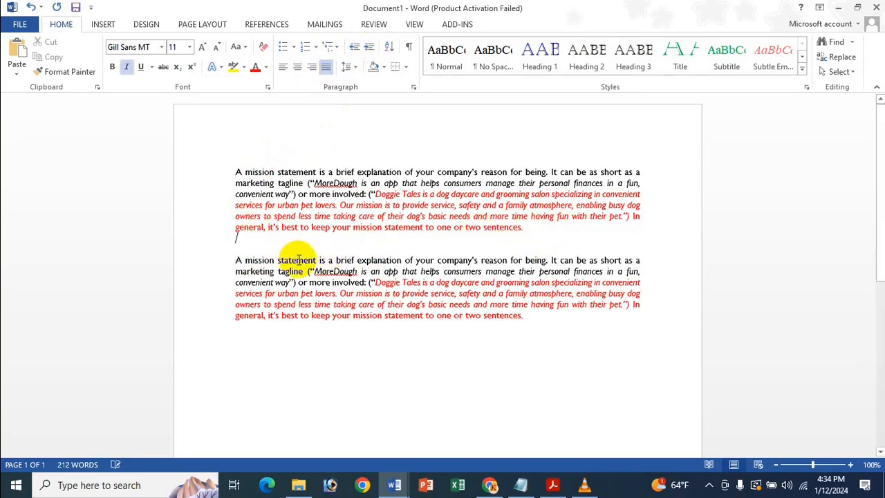
# Step: Change the font colour of both mission statement paragraphs to black
pyautogui.moveTo(233, 172); pyautogui.dragTo(560, 316)
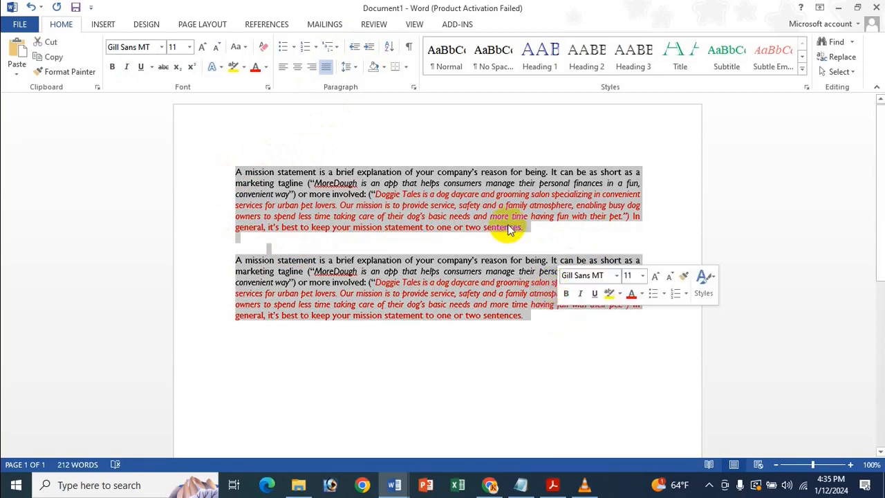
pyautogui.click(265, 67)
pyautogui.click(261, 89)
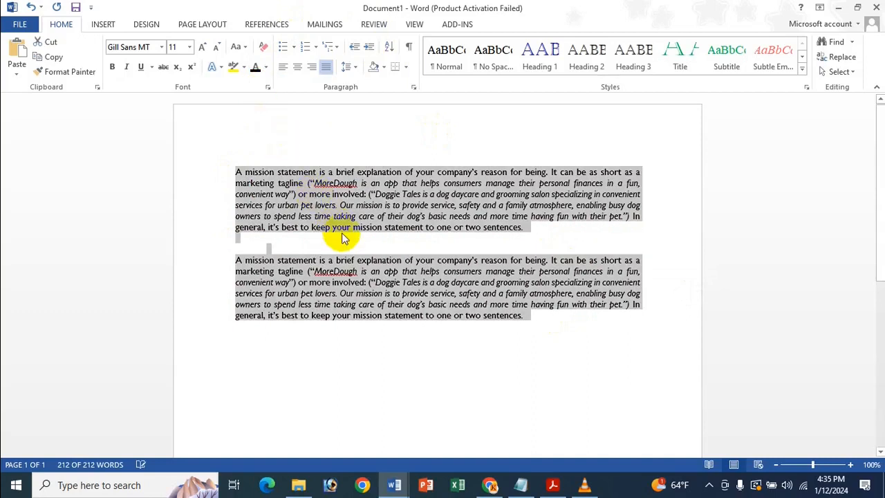
pyautogui.click(320, 204)
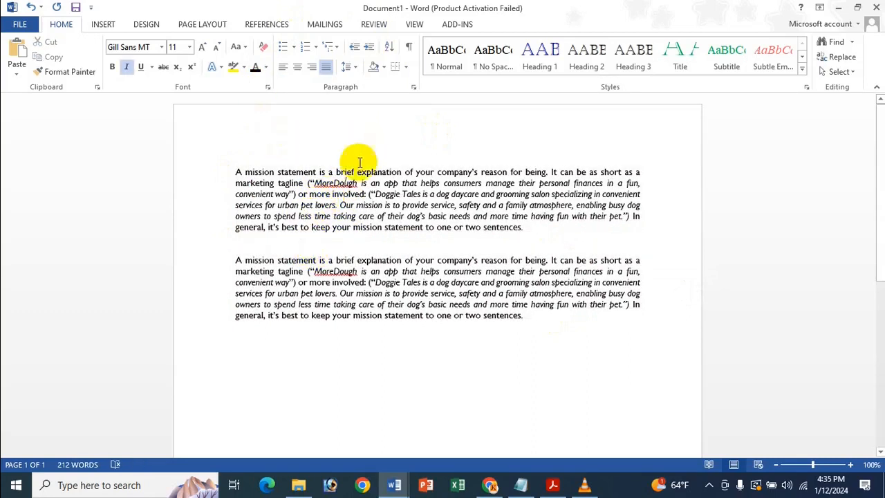
pyautogui.click(415, 194)
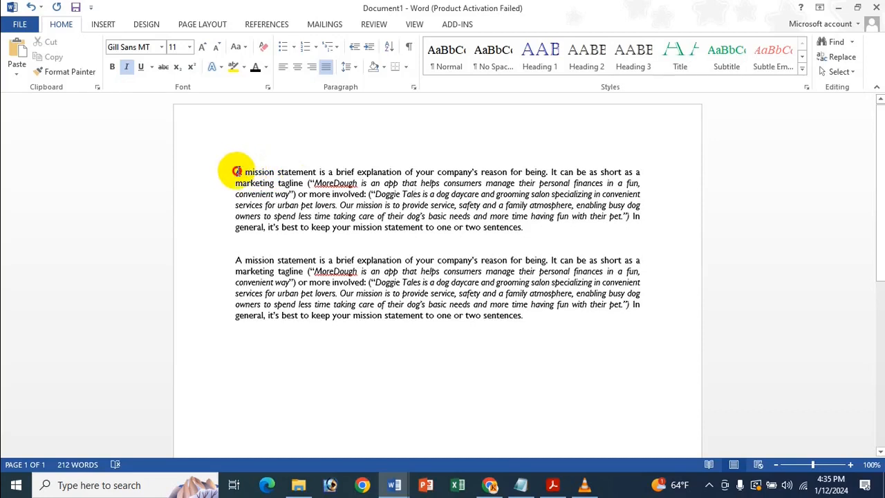
# Step: Place the cursor at the start of the first paragraph and turn on automatic hyphenation for the document
pyautogui.click(237, 171)
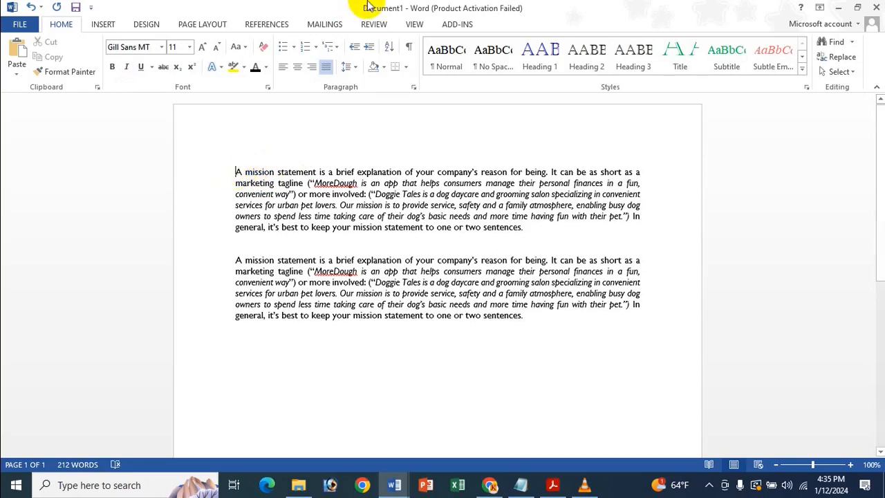
pyautogui.click(211, 24)
pyautogui.click(182, 72)
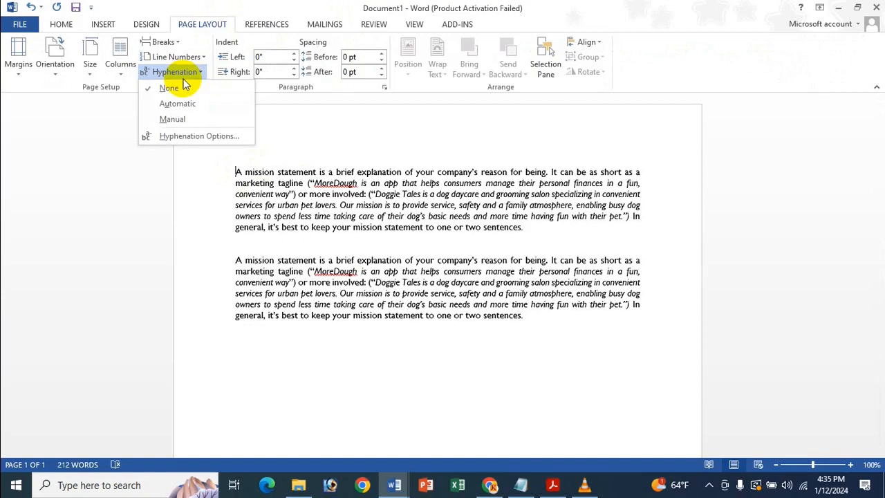
pyautogui.click(214, 106)
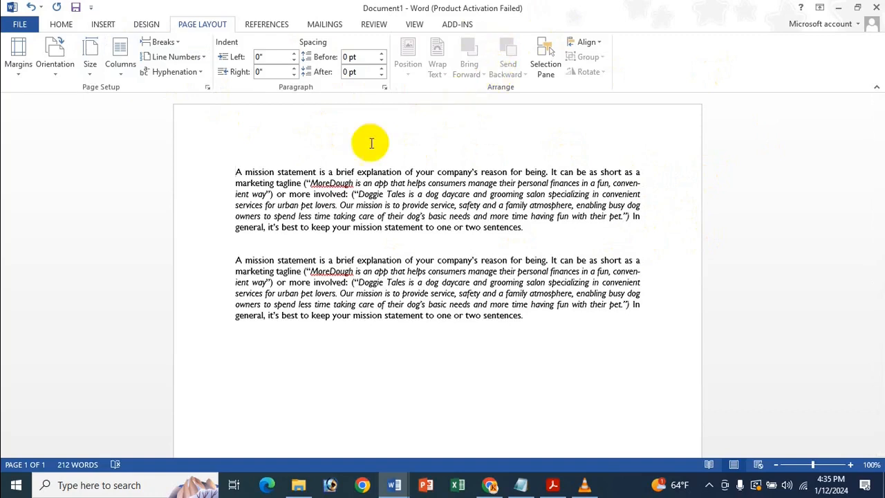
# Step: Try manual hyphenation with automatic hyphenation still on, and set the document's hyphenation to None
pyautogui.click(61, 24)
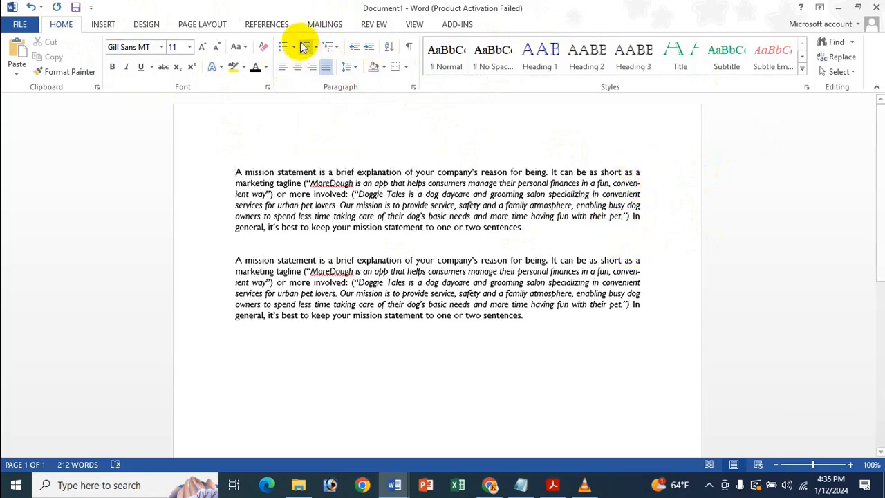
pyautogui.click(208, 24)
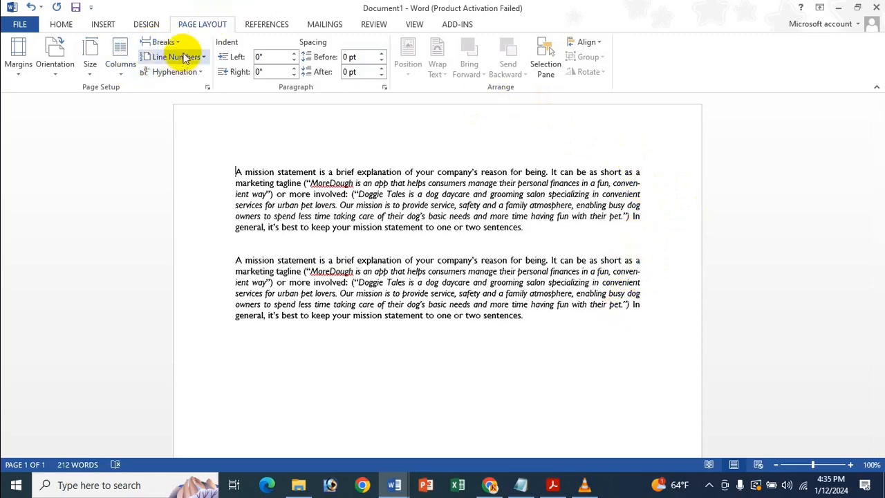
pyautogui.click(167, 73)
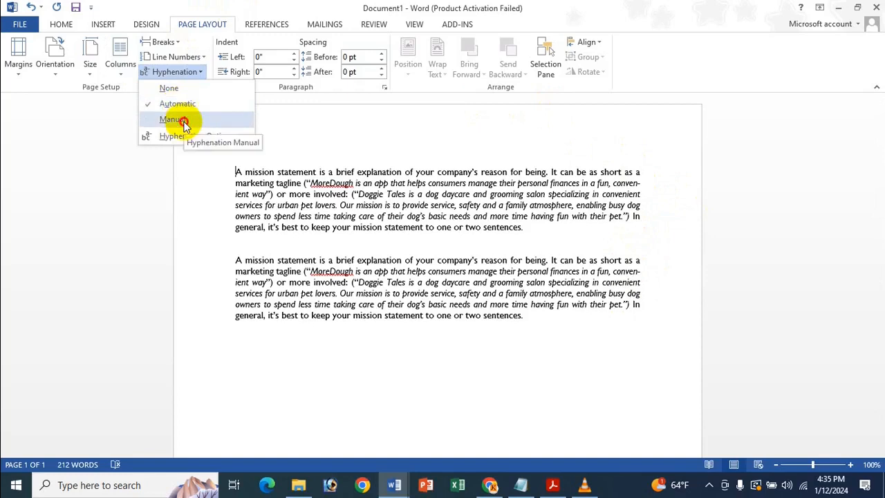
pyautogui.click(174, 120)
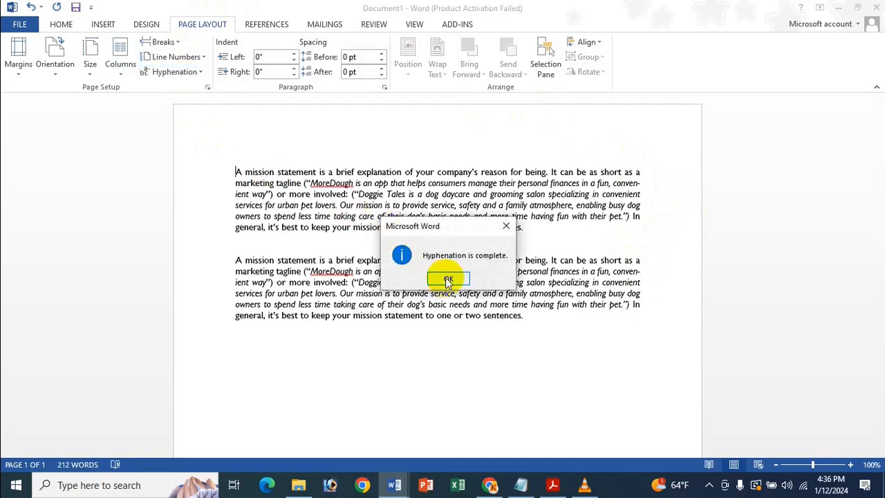
pyautogui.click(506, 227)
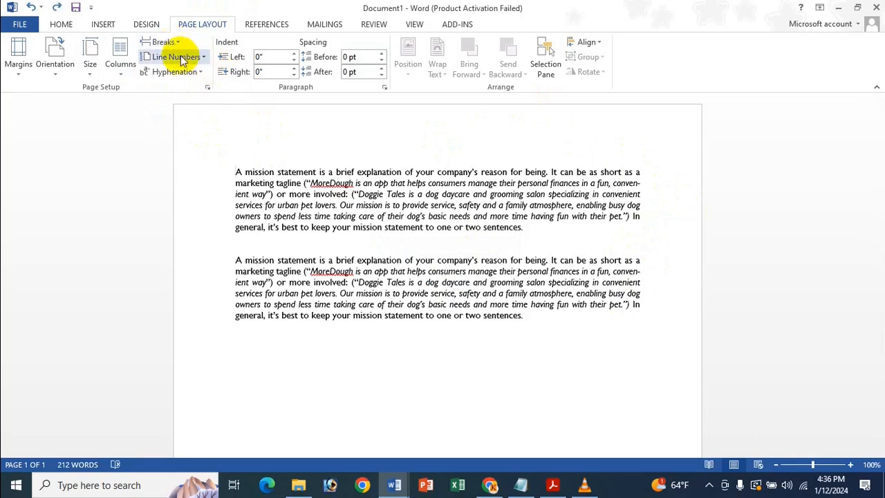
pyautogui.click(185, 72)
pyautogui.click(189, 87)
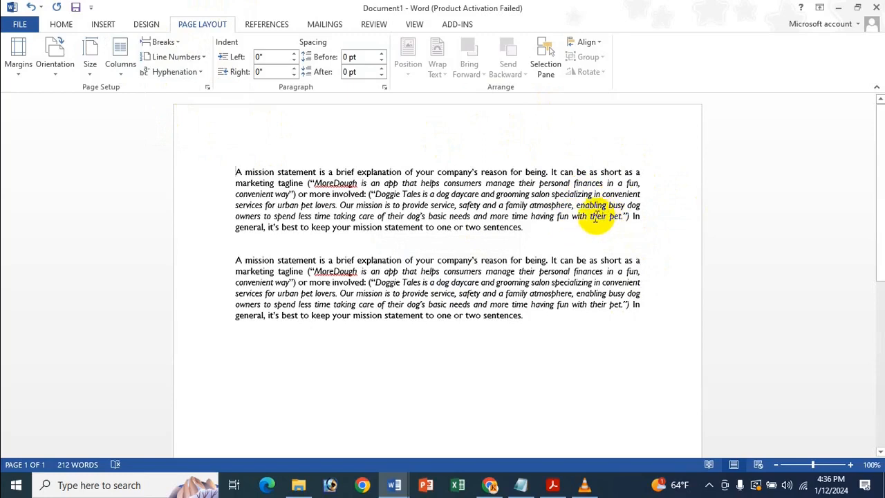
# Step: Hyphenate the document manually, accepting the suggested con-ven-ient break in both mission statement paragraphs
pyautogui.click(200, 72)
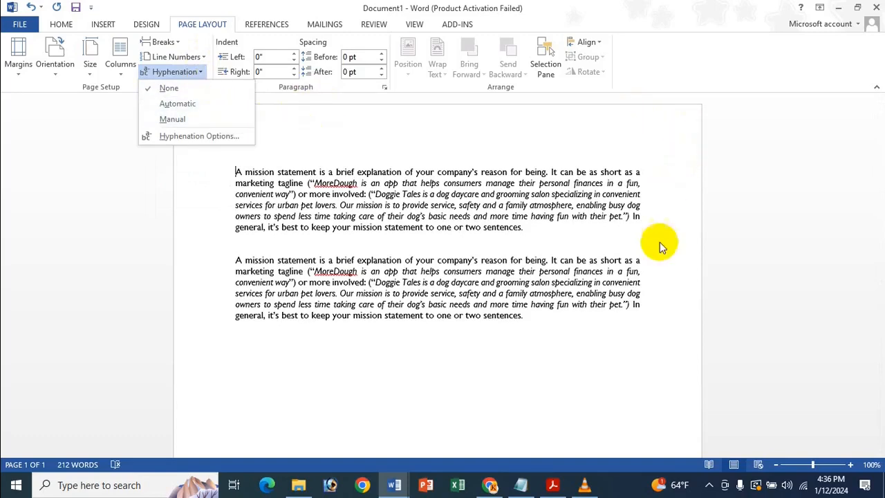
pyautogui.click(183, 119)
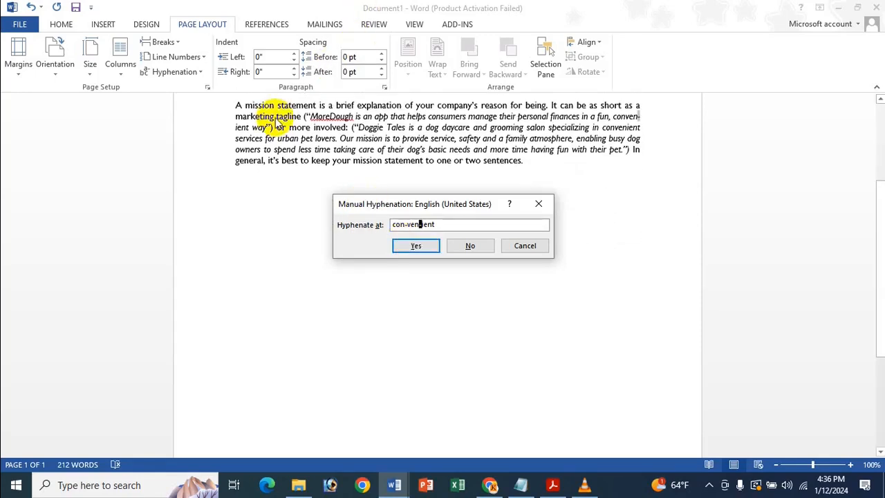
pyautogui.click(428, 249)
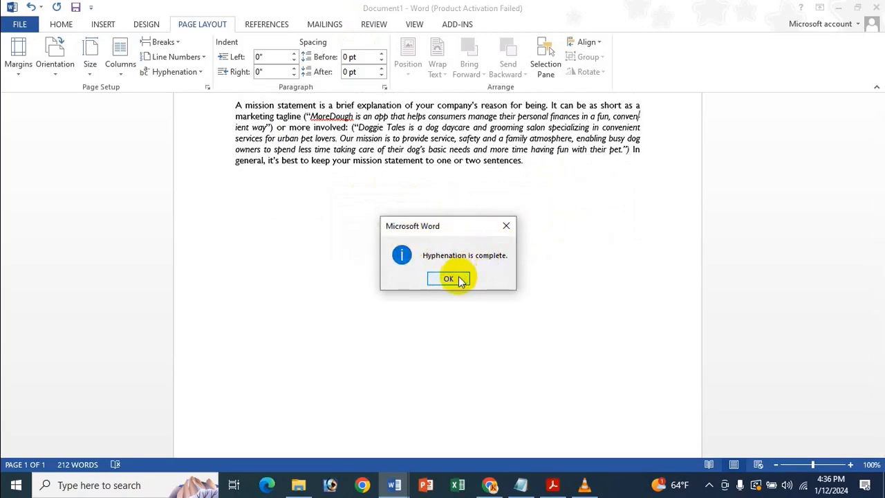
pyautogui.click(460, 280)
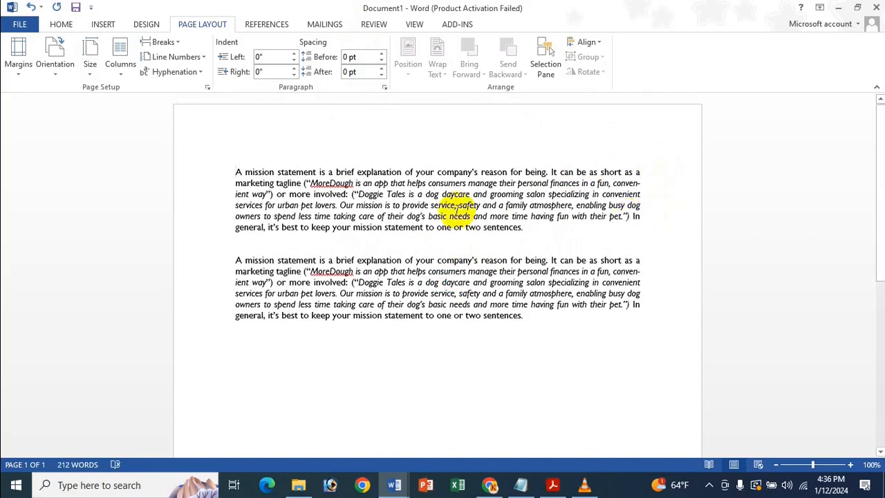
# Step: Run manual hyphenation once more and undo the manual hyphens in both paragraphs
pyautogui.click(172, 72)
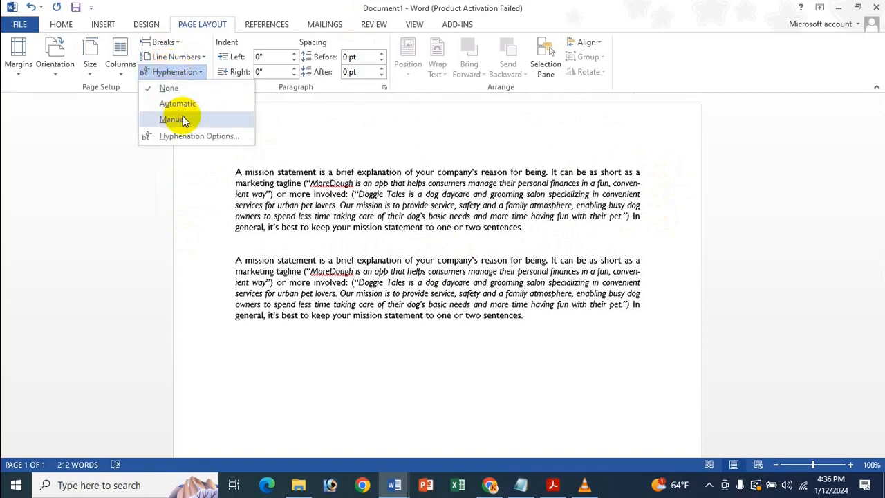
pyautogui.click(173, 119)
pyautogui.click(506, 223)
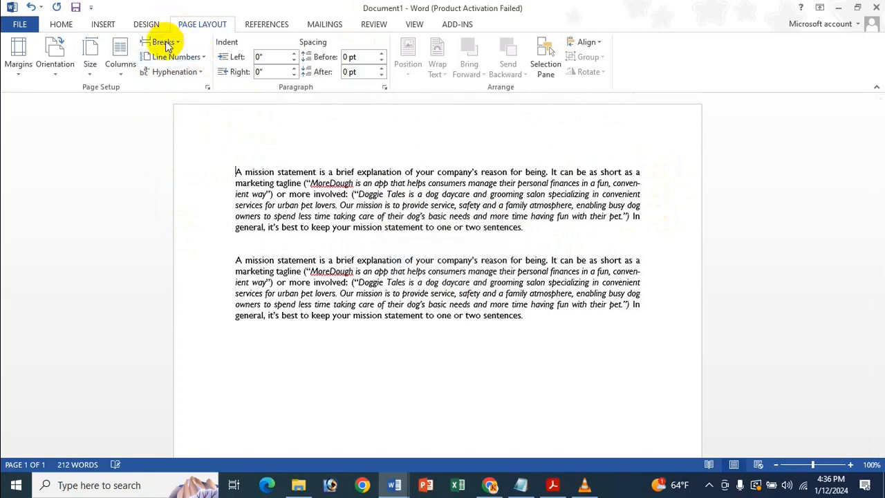
pyautogui.click(168, 67)
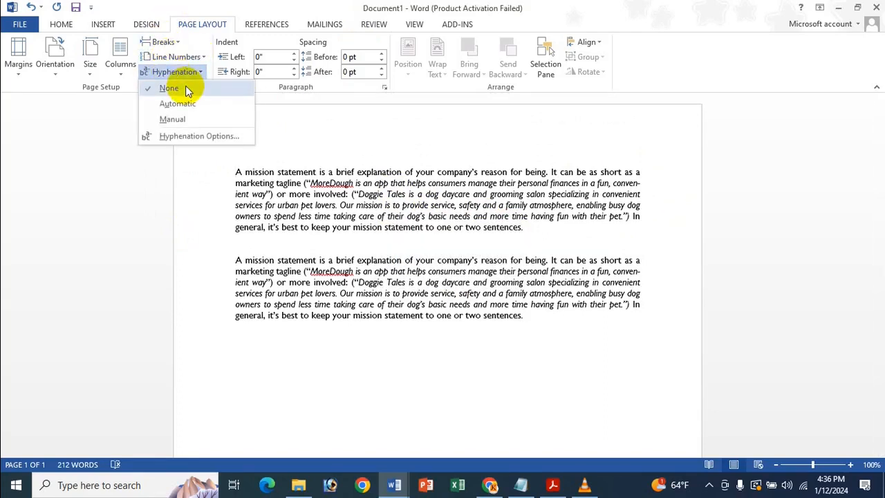
pyautogui.click(251, 166)
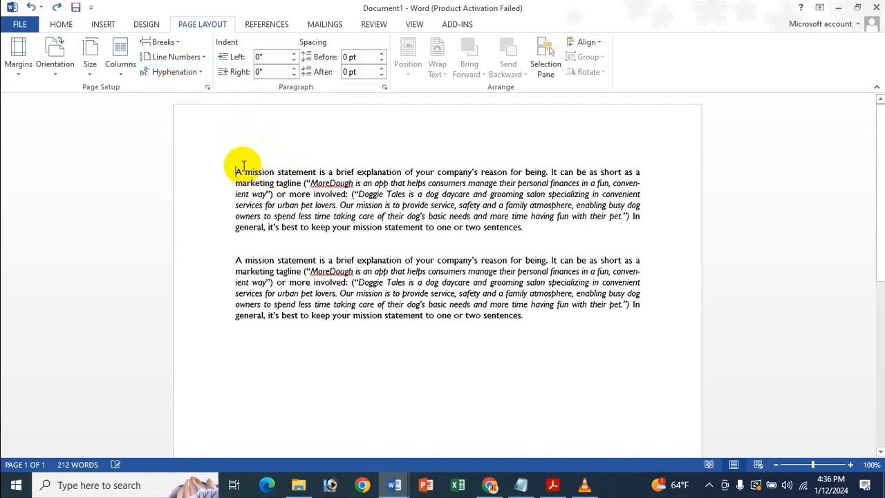
pyautogui.hotkey('ctrl', 'z')
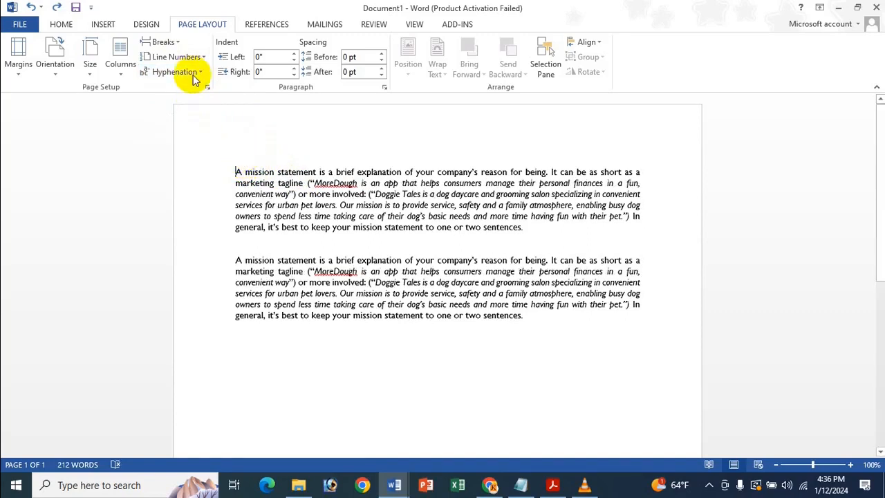
# Step: Run manual hyphenation and decline the suggested con-ven-ient break in both paragraphs
pyautogui.click(176, 72)
pyautogui.click(177, 118)
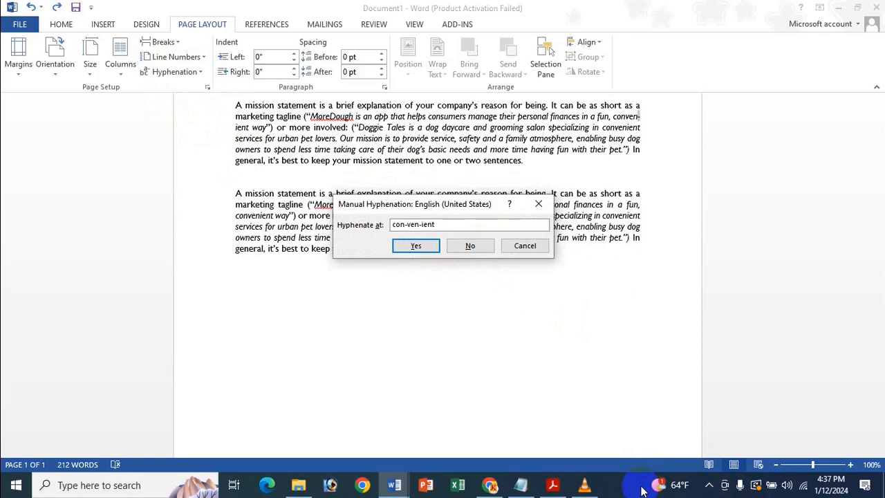
pyautogui.click(475, 247)
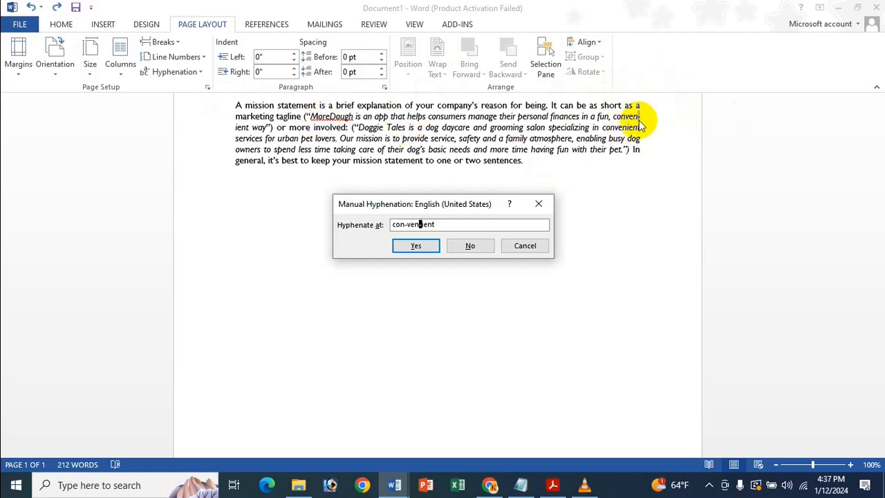
pyautogui.click(463, 246)
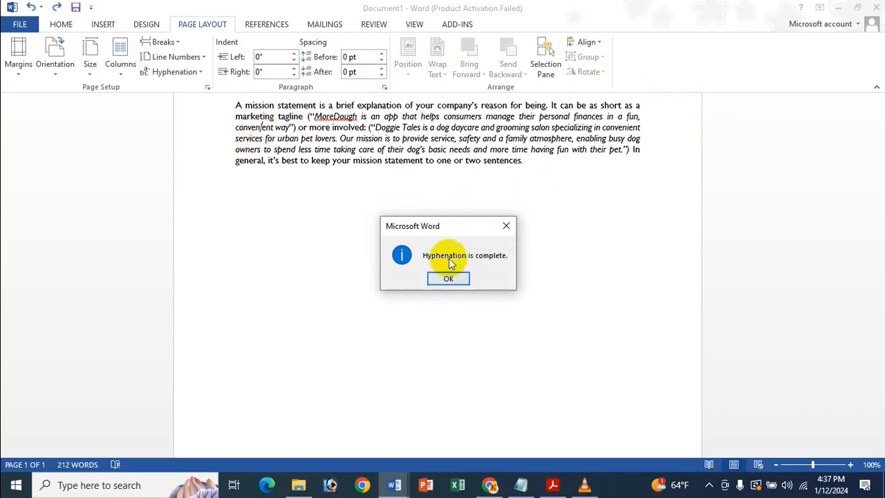
pyautogui.click(451, 281)
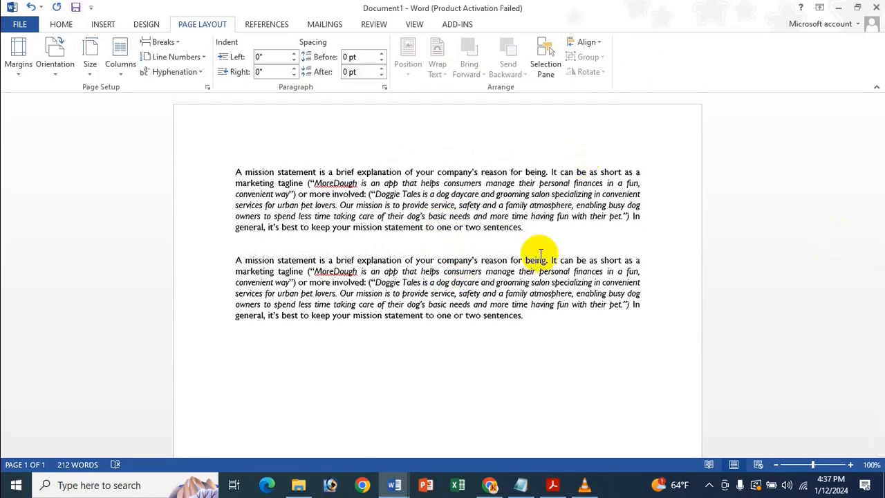
# Step: View the hyphenation options without changing them and turn on automatic hyphenation for the document
pyautogui.click(171, 72)
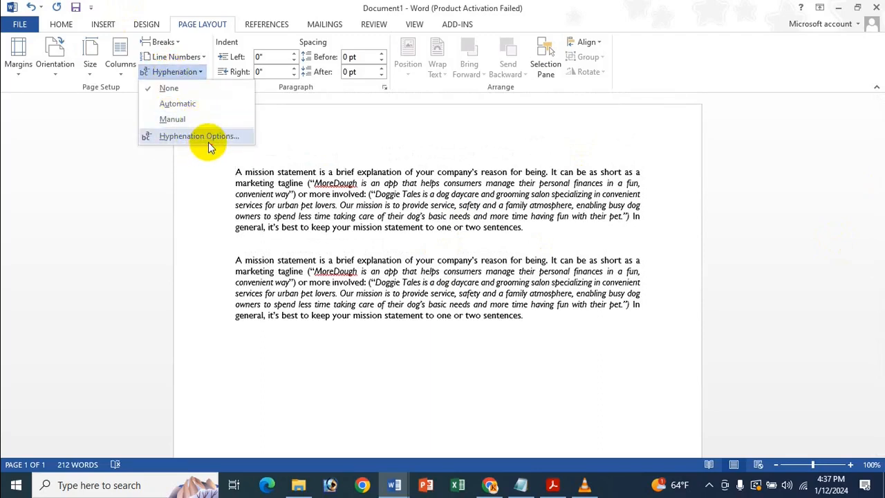
pyautogui.click(208, 142)
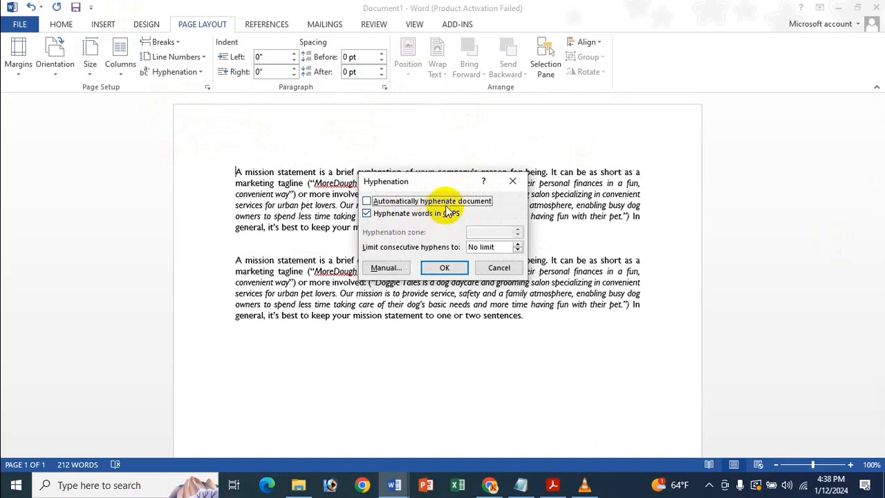
pyautogui.click(510, 181)
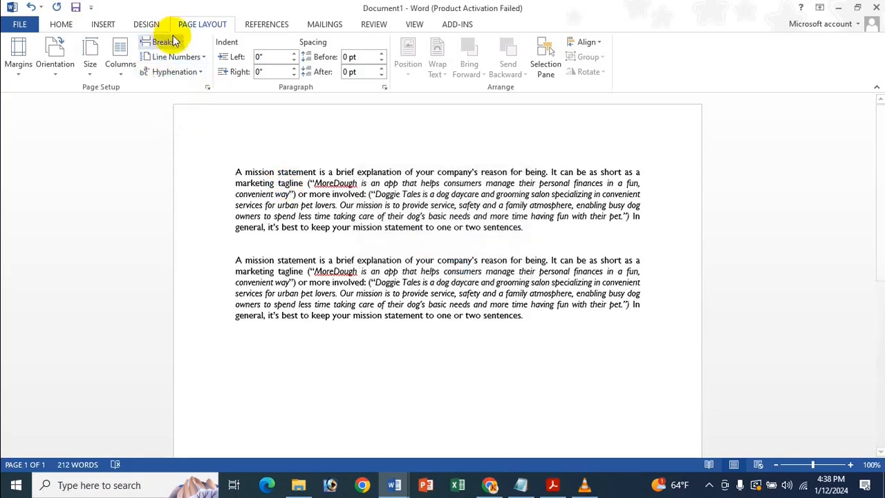
pyautogui.click(164, 73)
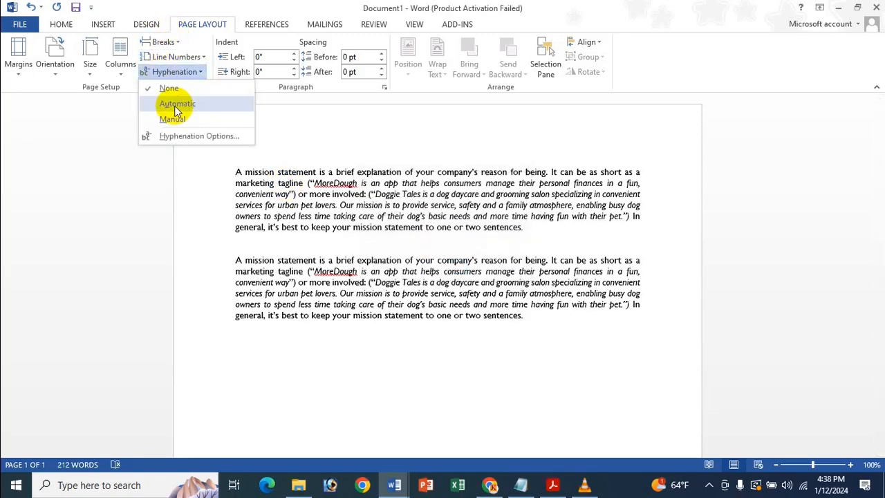
pyautogui.click(173, 105)
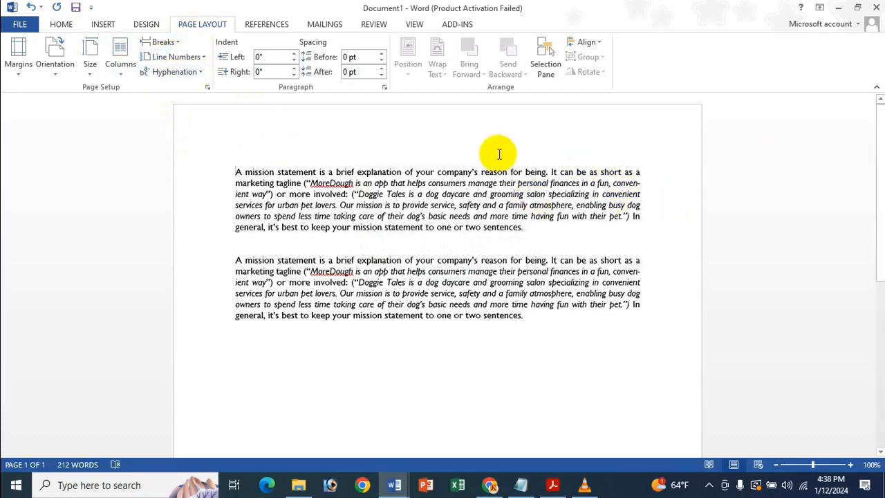
# Step: In the hyphenation options, try limiting consecutive hyphens to 1, return it to No limit, and close the dialog without applying
pyautogui.click(175, 72)
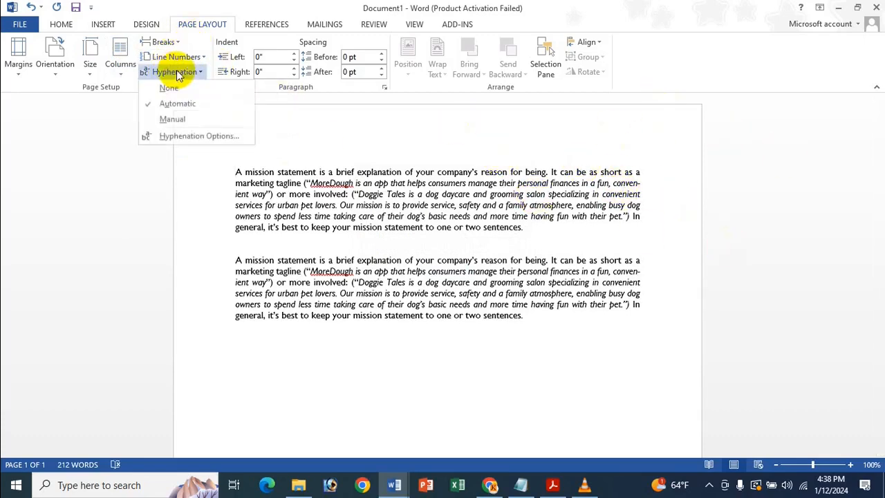
pyautogui.click(179, 137)
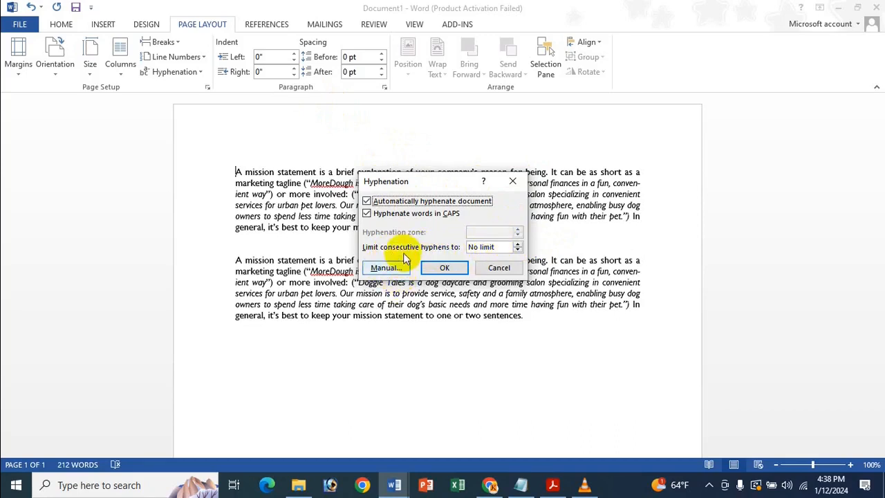
pyautogui.click(518, 244)
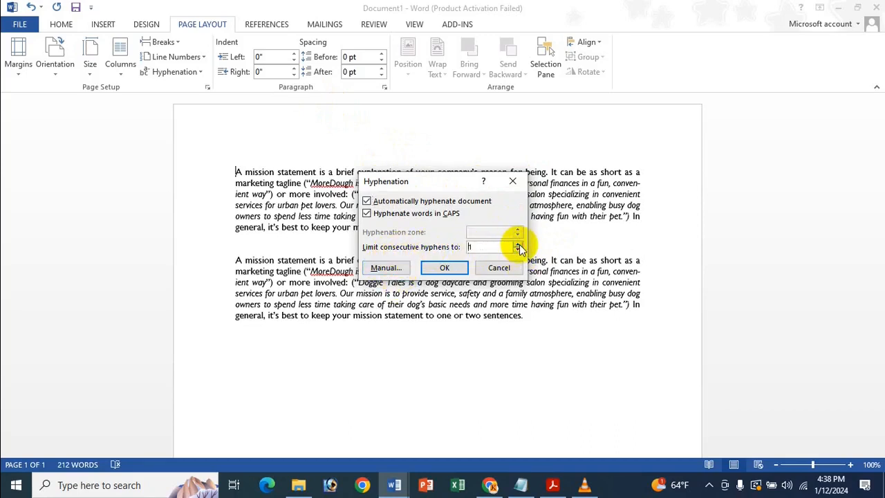
pyautogui.click(519, 251)
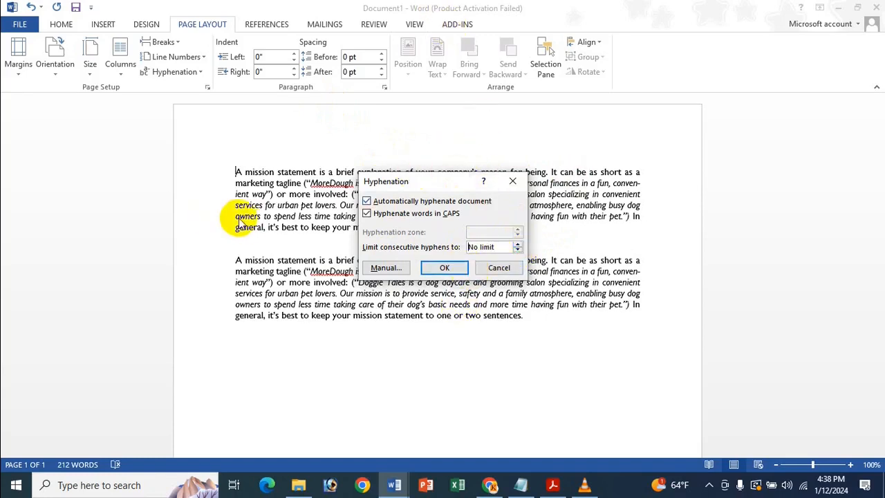
pyautogui.click(523, 183)
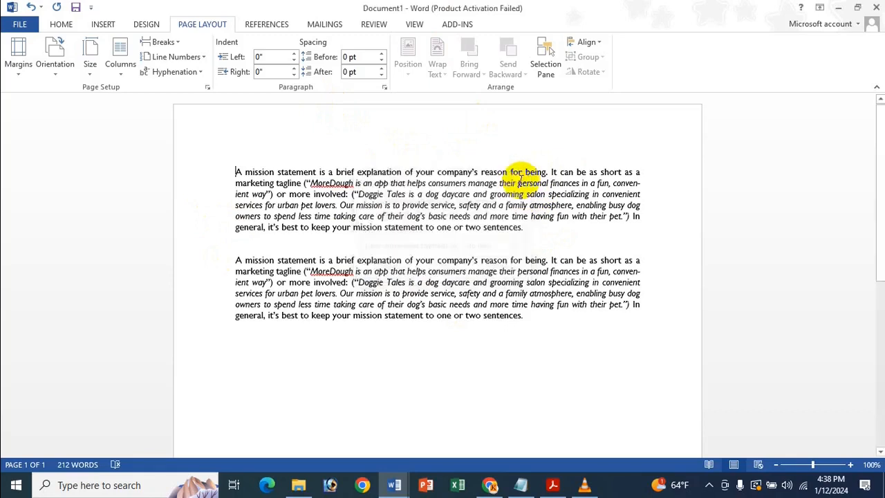
# Step: Set the document's hyphenation to None and switch to the title PDF in Acrobat
pyautogui.click(177, 73)
pyautogui.click(178, 82)
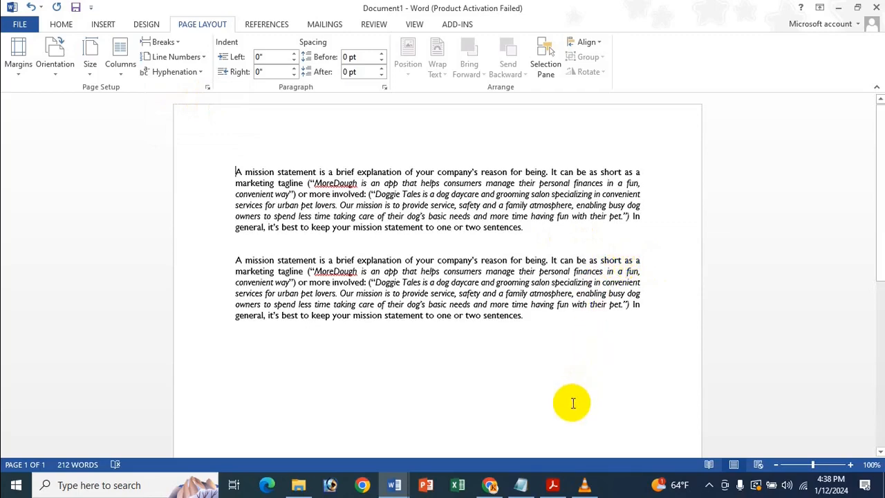
pyautogui.hotkey('alt', 'Tab')
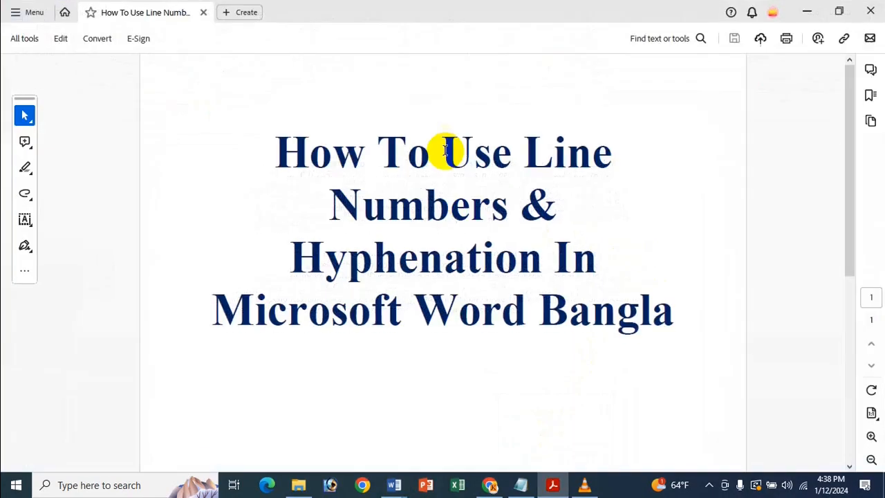